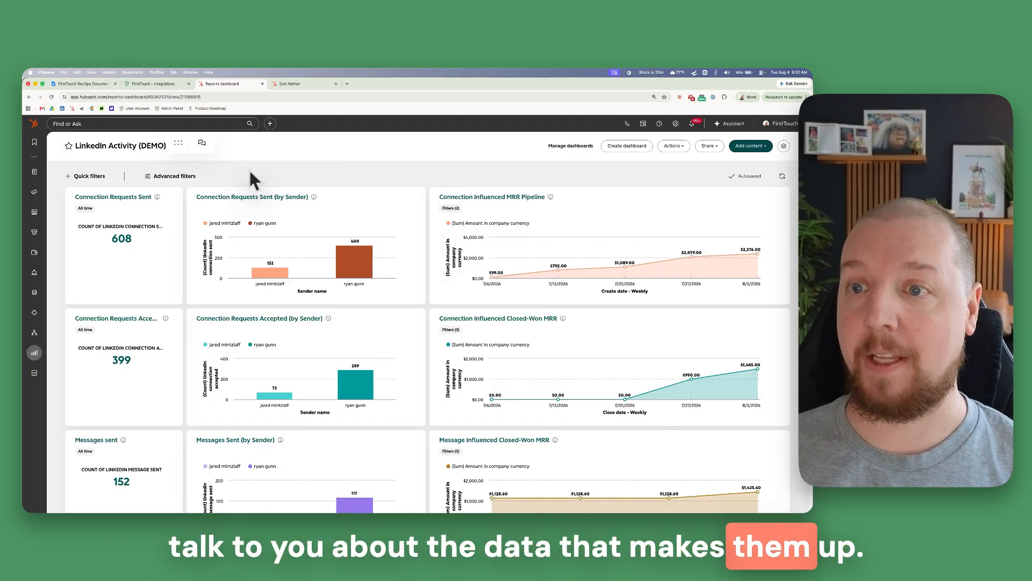
# Switch to FirstTouch and review the HubSpot integration's engagement tracking settings for LinkedIn and email
pyautogui.click(154, 83)
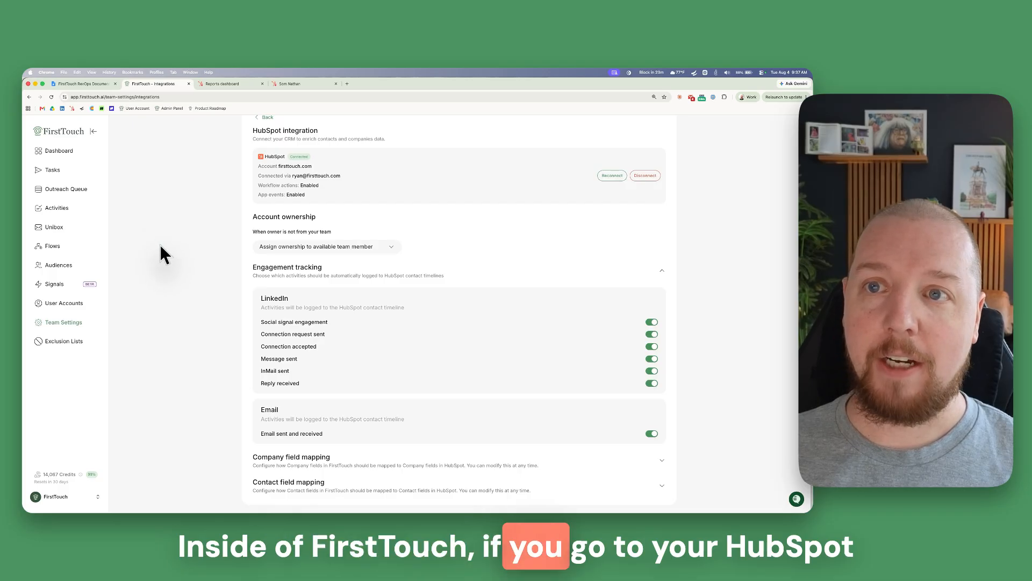
pyautogui.scroll(3, 159, 243)
pyautogui.scroll(-3, 159, 243)
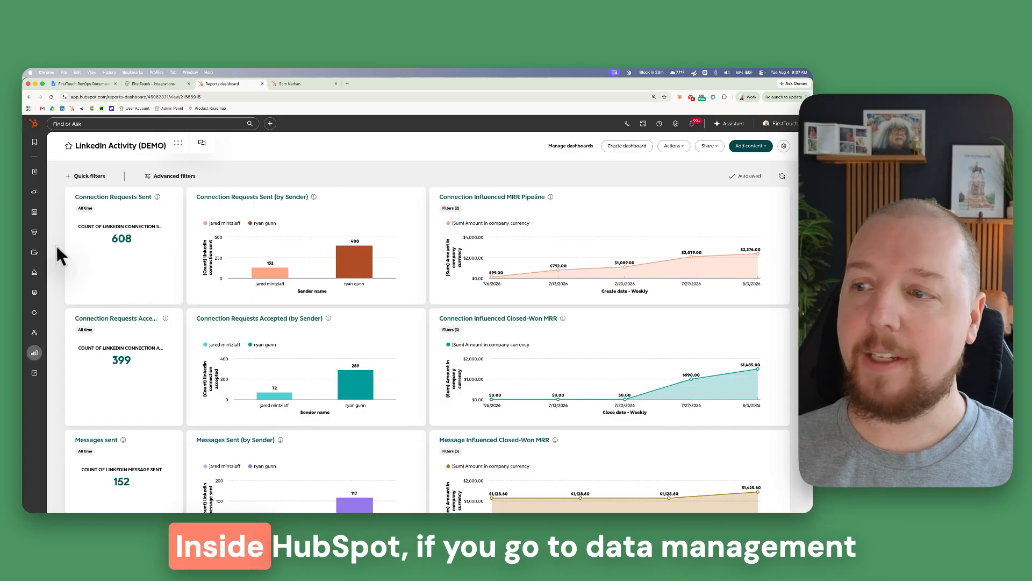
# Open HubSpot's event management and filter the app events to those from the FirstTouch app
pyautogui.moveTo(43, 301)
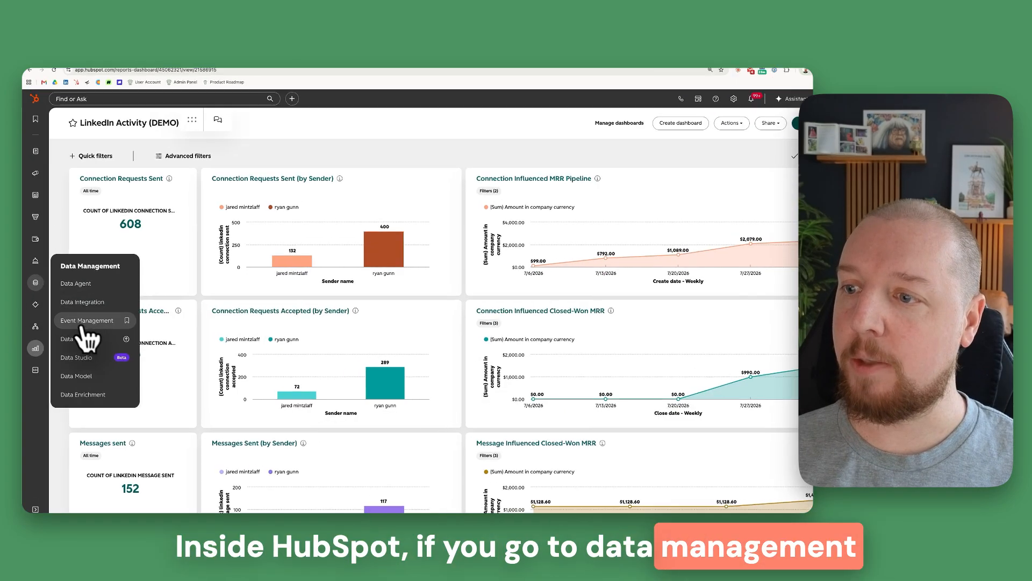
pyautogui.click(78, 327)
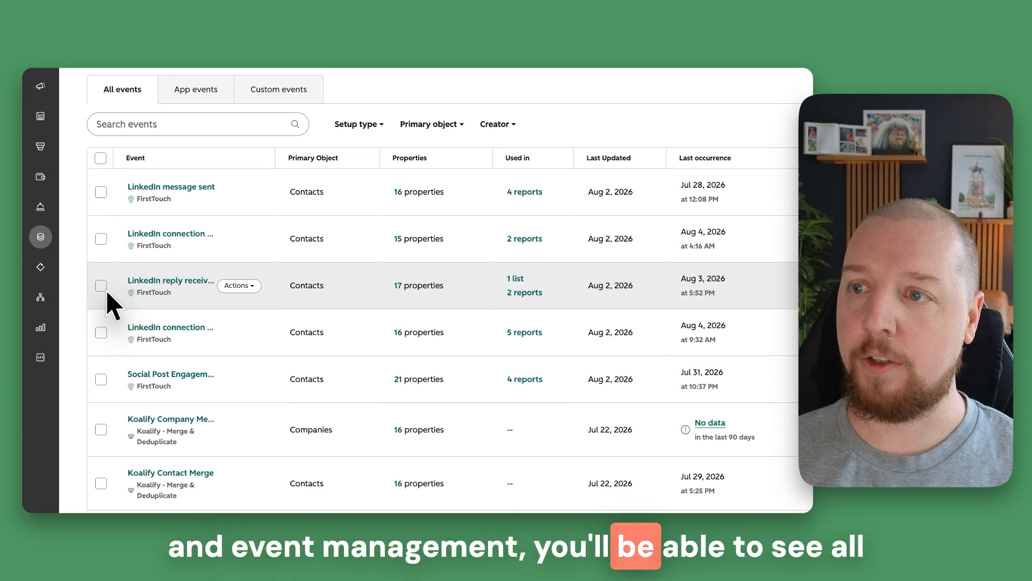
pyautogui.click(200, 97)
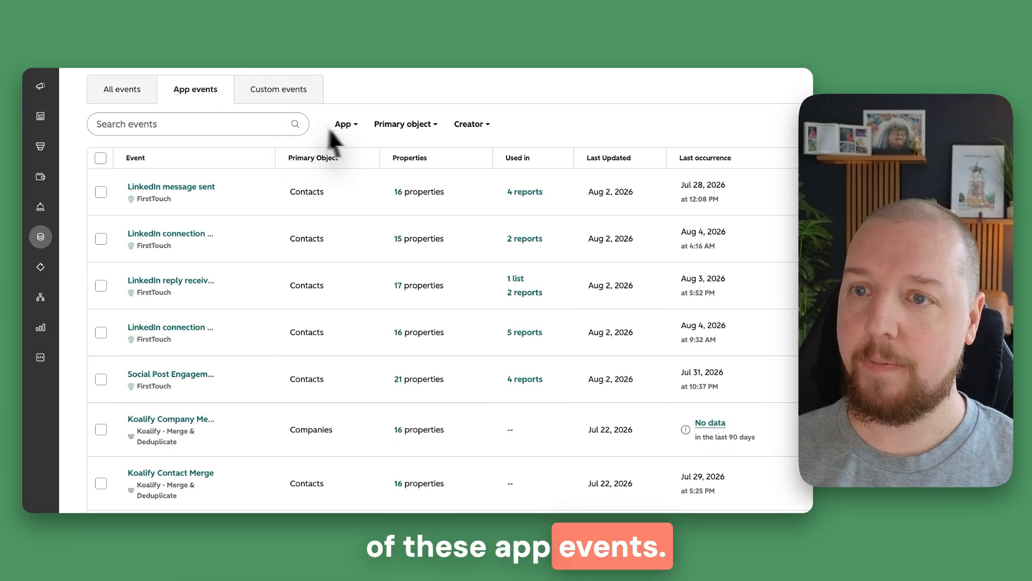
pyautogui.click(343, 125)
pyautogui.click(392, 207)
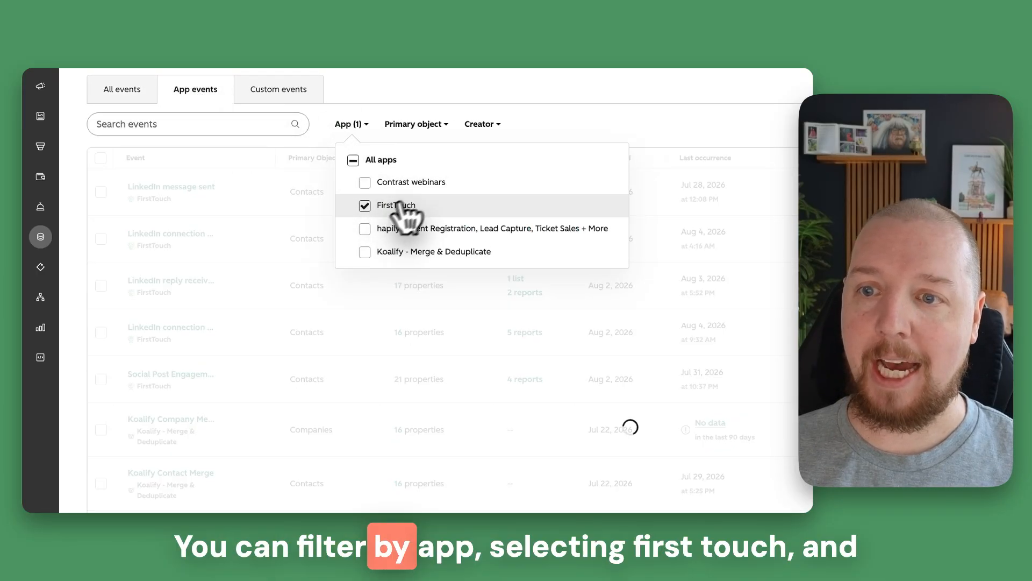
pyautogui.click(555, 133)
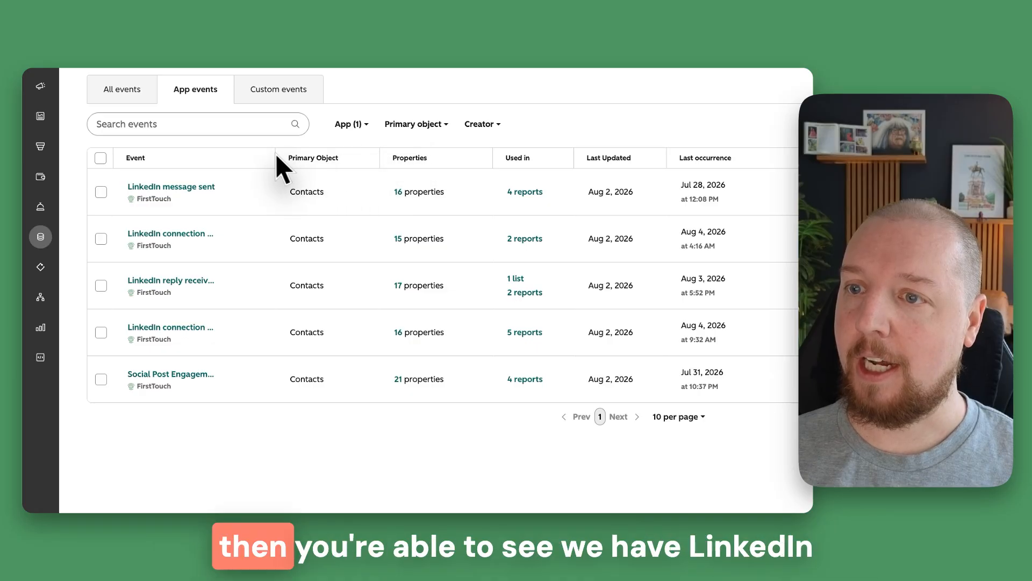
pyautogui.moveTo(275, 153); pyautogui.dragTo(324, 154)
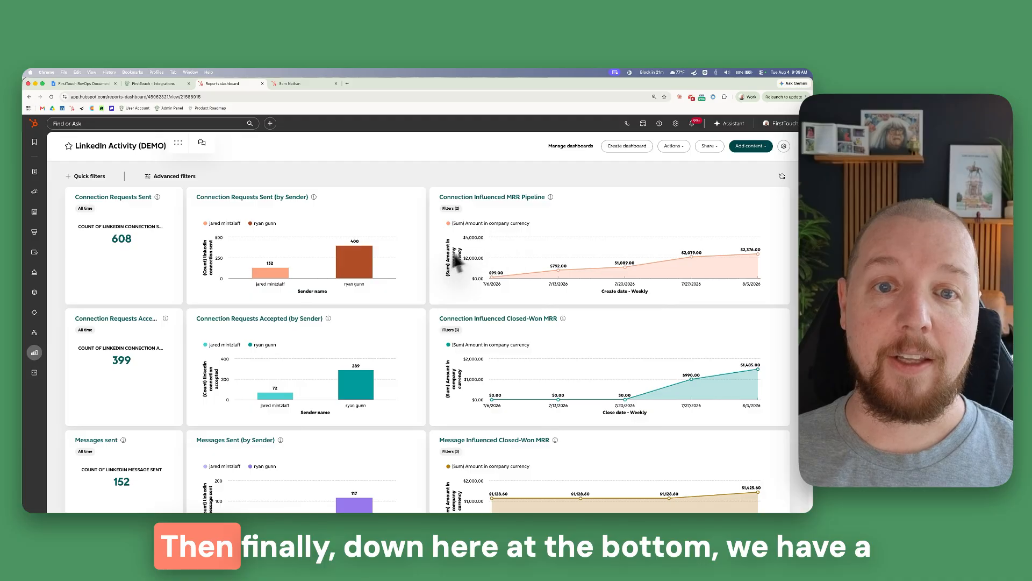
# Look over the LinkedIn Activity dashboard and start a custom report from it with App Events as the primary data source
pyautogui.scroll(-15, 427, 257)
pyautogui.scroll(1, 385, 262)
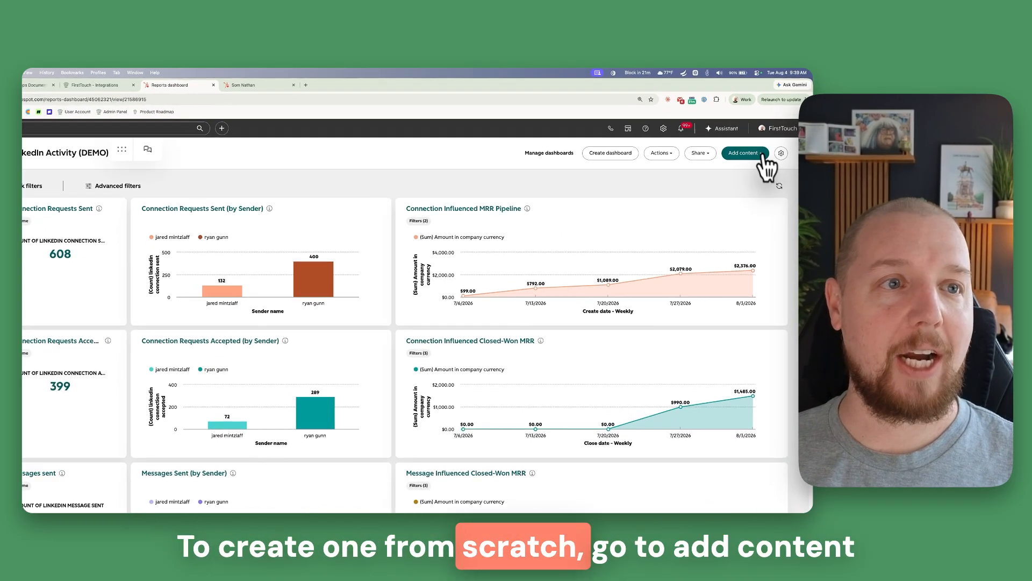
pyautogui.click(762, 156)
pyautogui.click(730, 226)
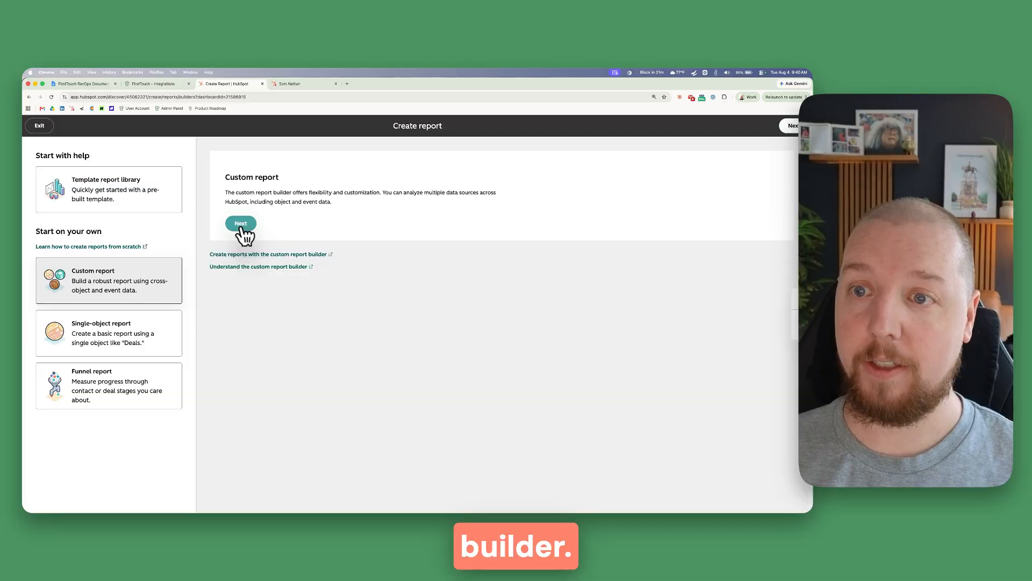
pyautogui.click(241, 223)
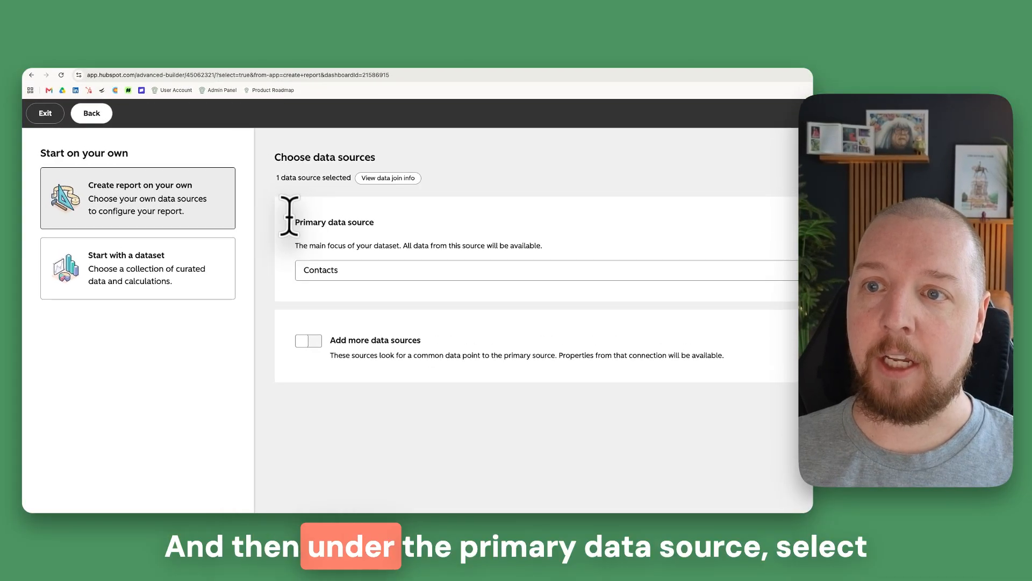
pyautogui.click(276, 243)
pyautogui.write('app')
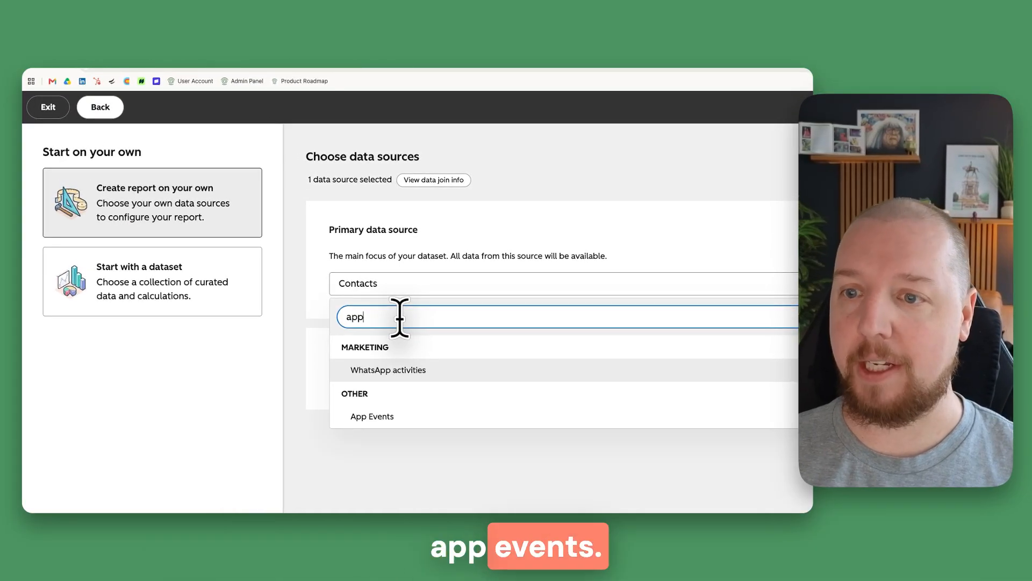
pyautogui.click(346, 417)
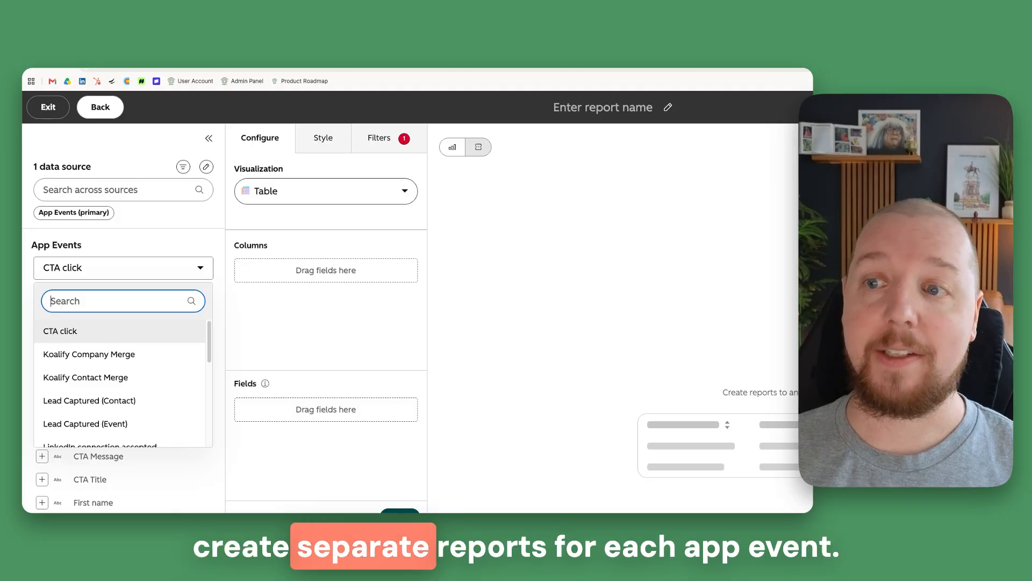
# Choose the LinkedIn connection sent event and add its count measure to the report's columns
pyautogui.write('conn')
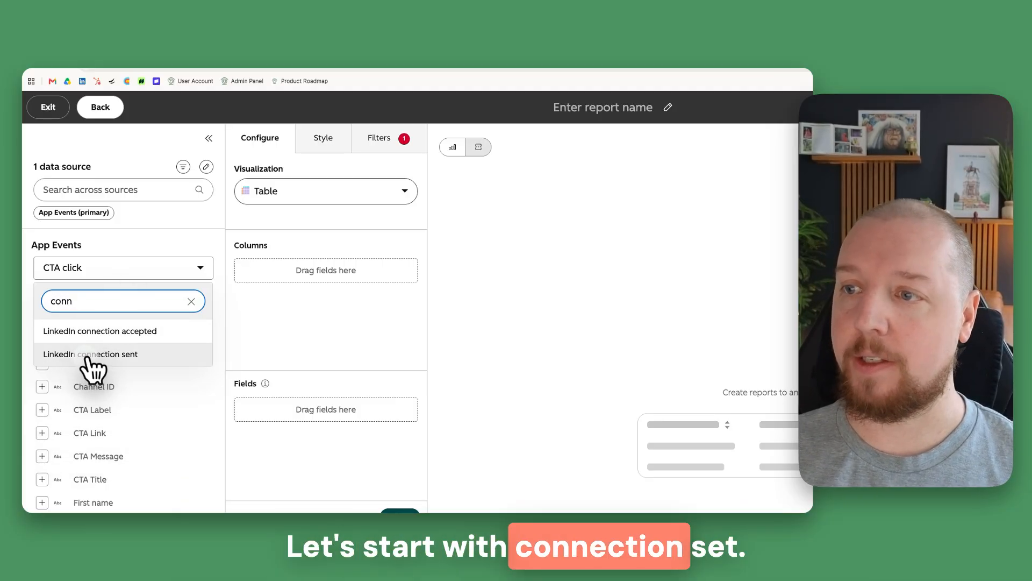
pyautogui.click(88, 354)
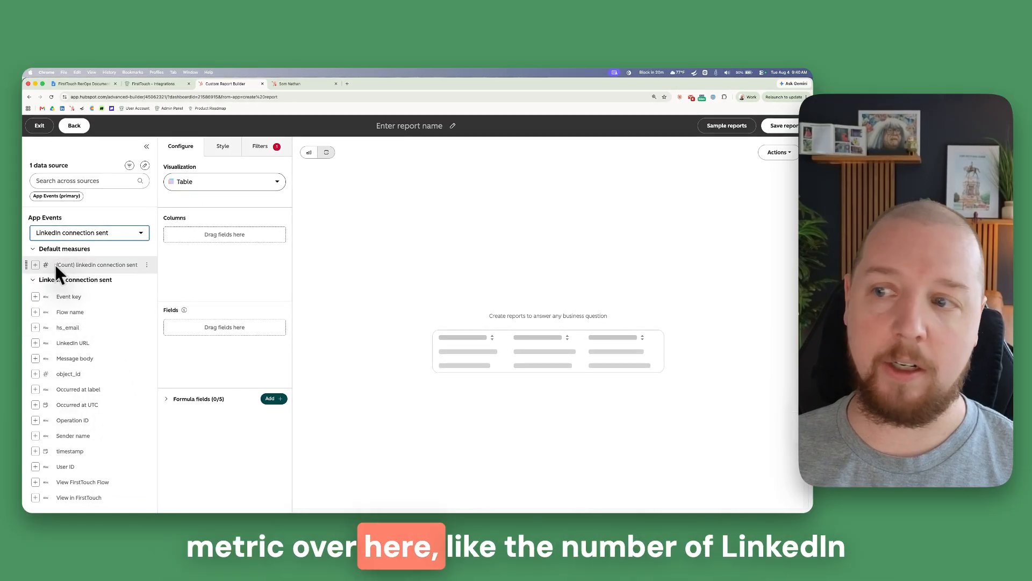
pyautogui.moveTo(59, 265); pyautogui.dragTo(199, 232)
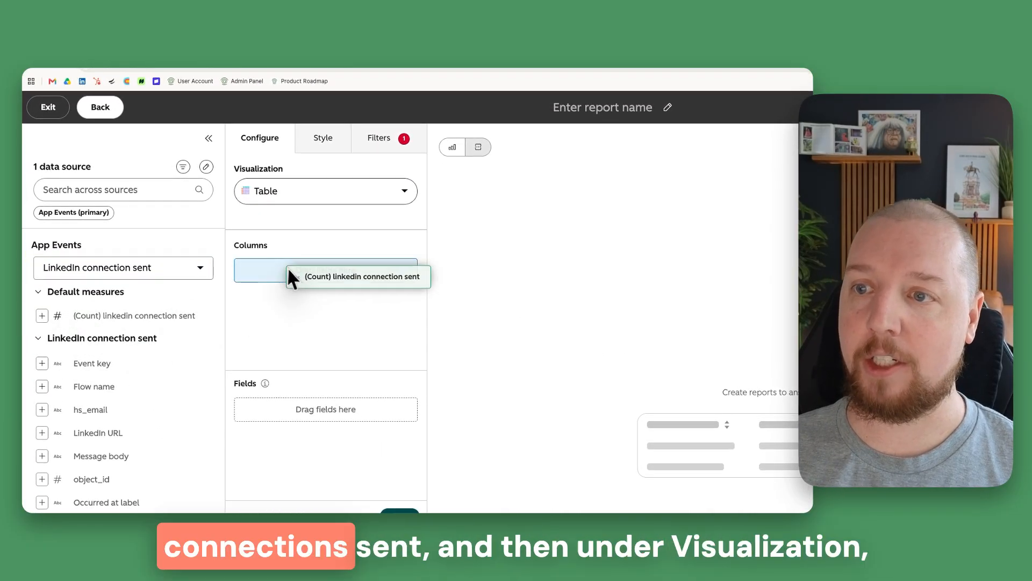
pyautogui.moveTo(289, 270); pyautogui.dragTo(293, 284)
# Change the visualization to KPI and group the connection count by Sender name
pyautogui.click(314, 195)
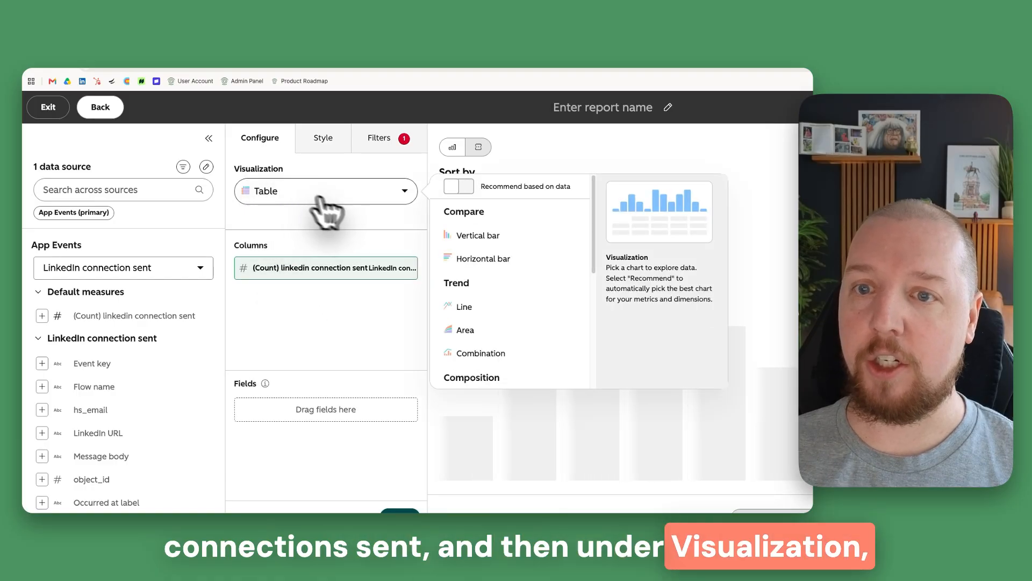
pyautogui.scroll(-5, 462, 328)
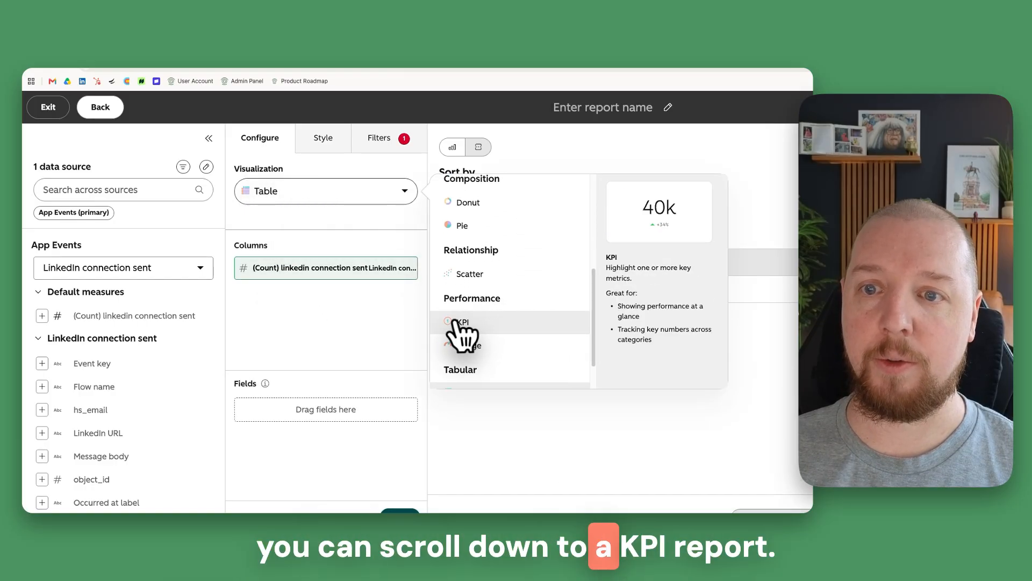
pyautogui.click(462, 323)
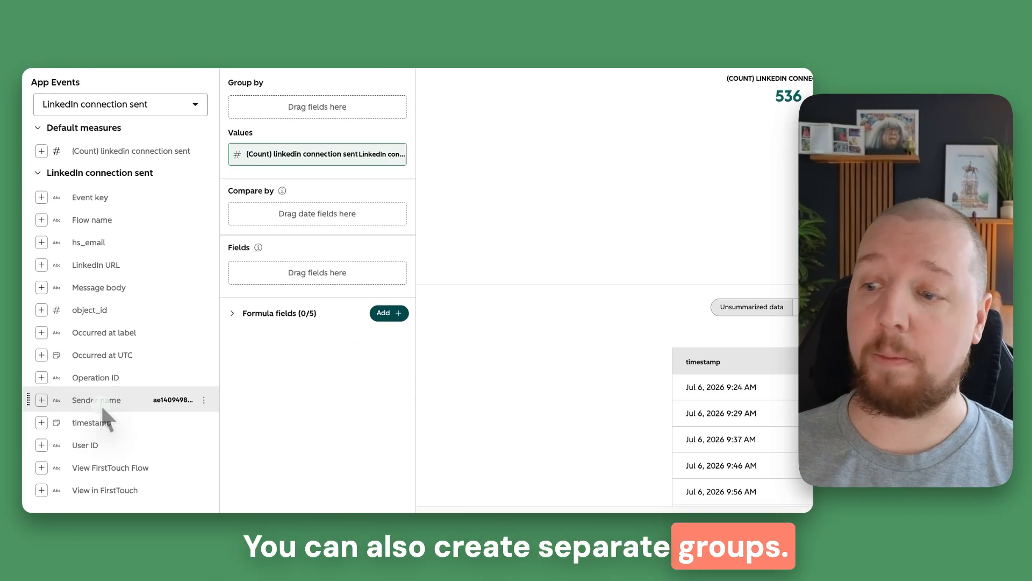
pyautogui.moveTo(101, 404); pyautogui.dragTo(266, 98)
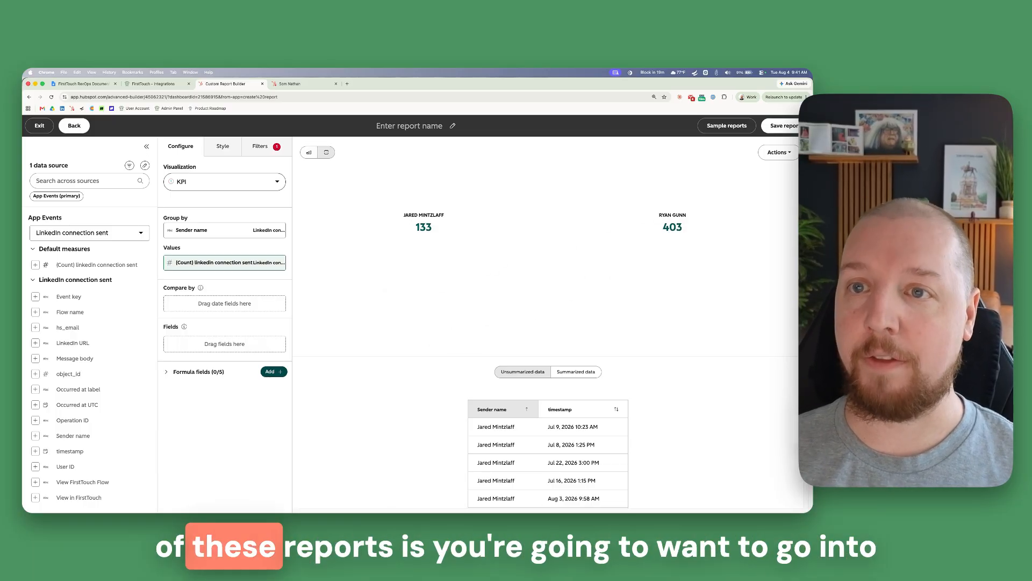
# Set the event timestamp filter to less than 365 days ago and apply it
pyautogui.click(259, 146)
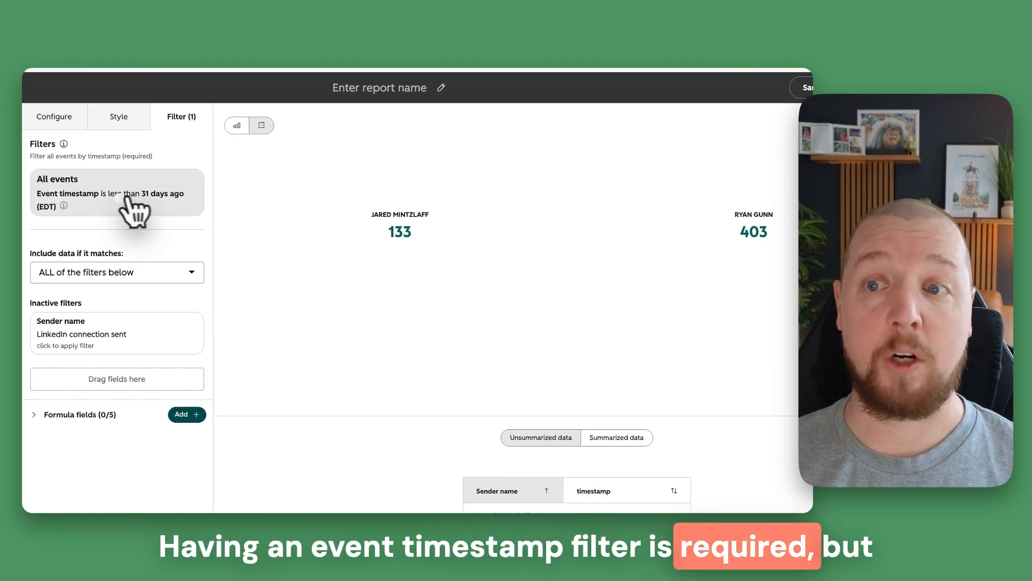
pyautogui.click(129, 200)
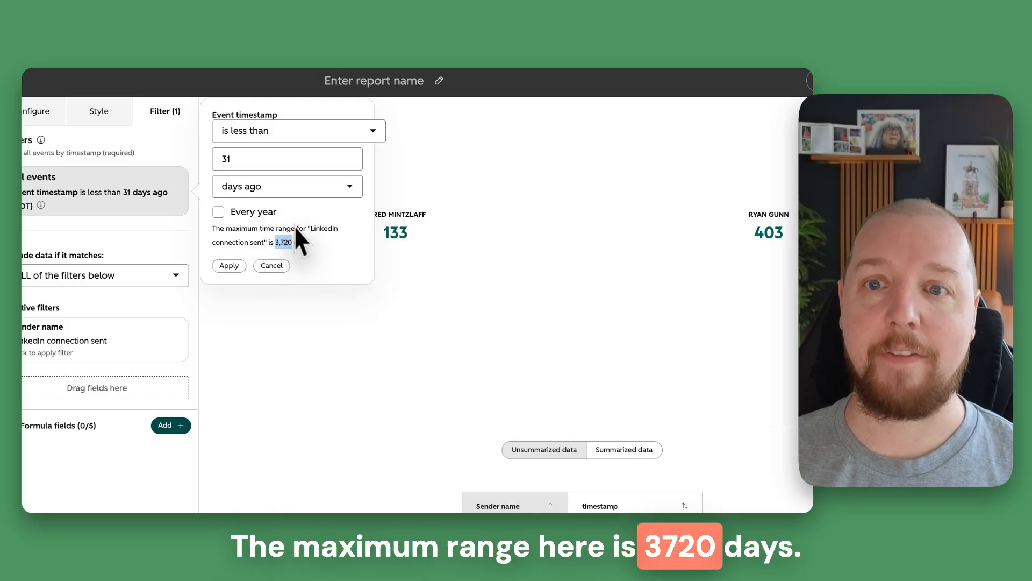
pyautogui.click(234, 159)
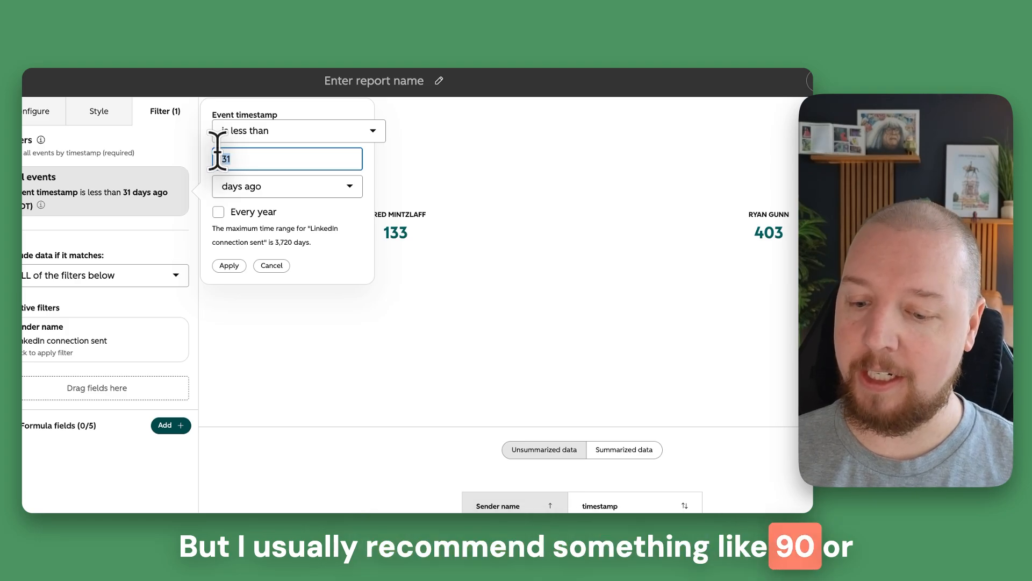
pyautogui.write('365')
pyautogui.click(229, 265)
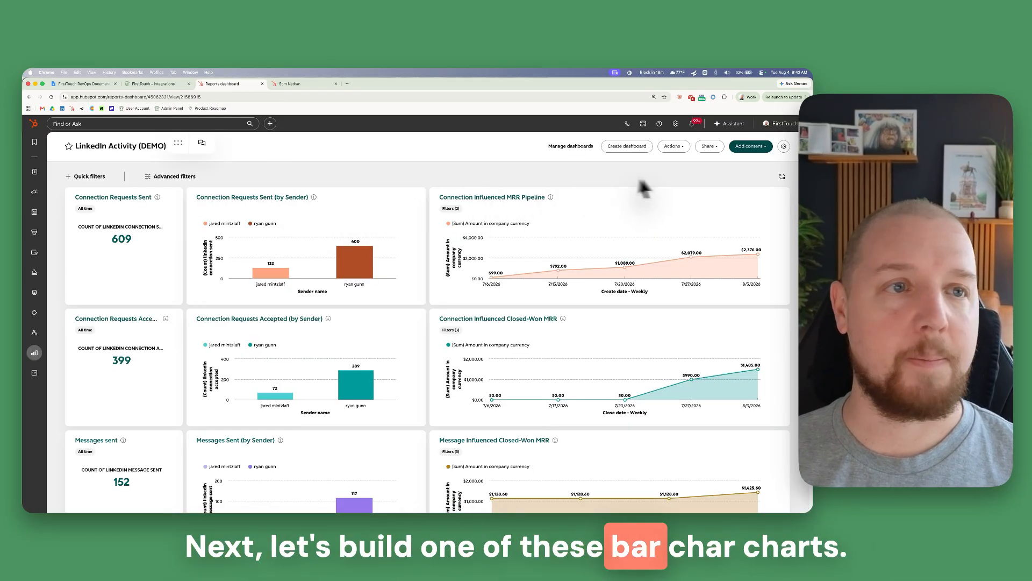
# Start another custom report from the dashboard with App Events as the primary data source
pyautogui.click(750, 146)
pyautogui.click(748, 218)
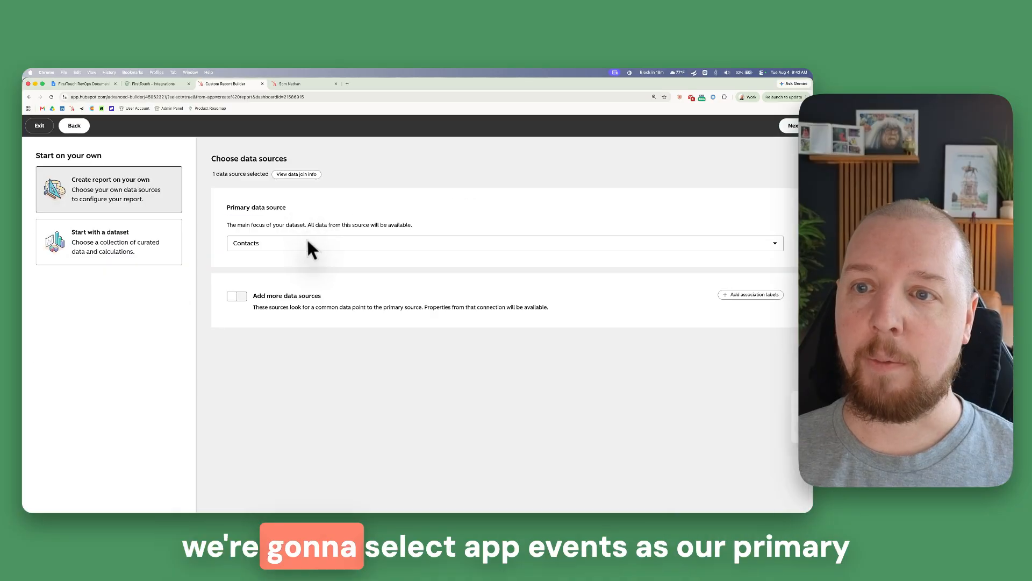
pyautogui.click(306, 243)
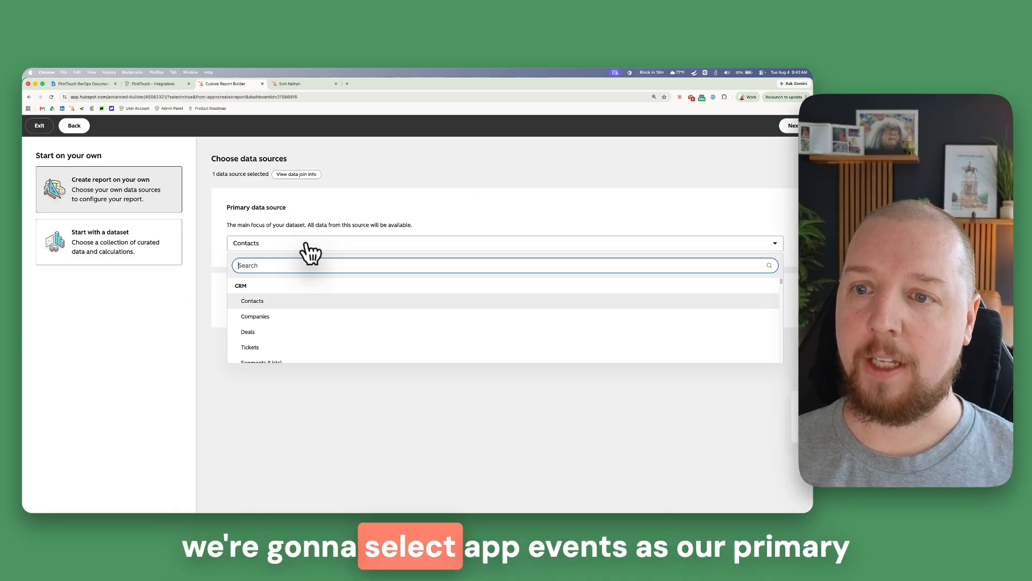
pyautogui.write('app')
pyautogui.click(266, 334)
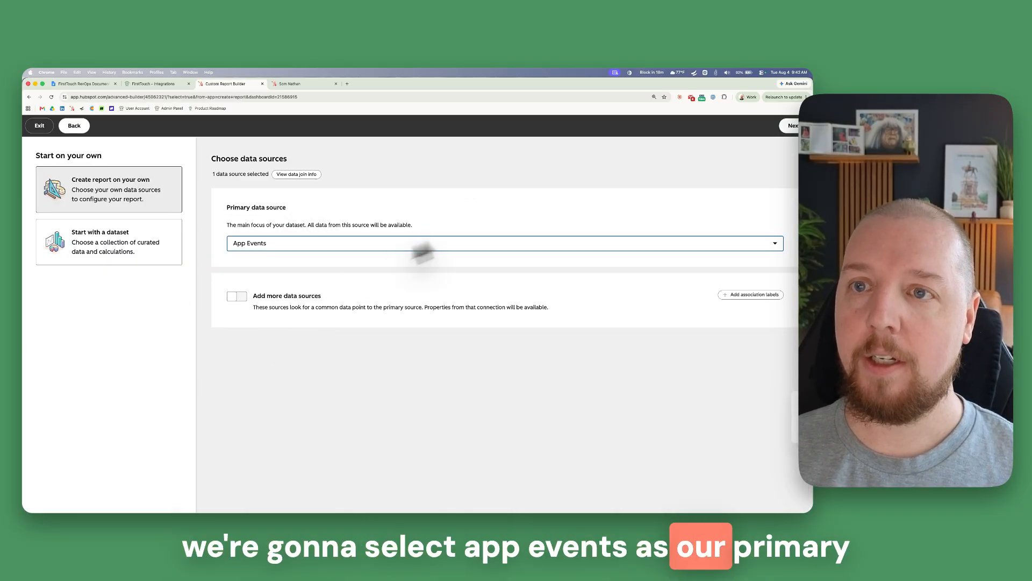
pyautogui.click(790, 126)
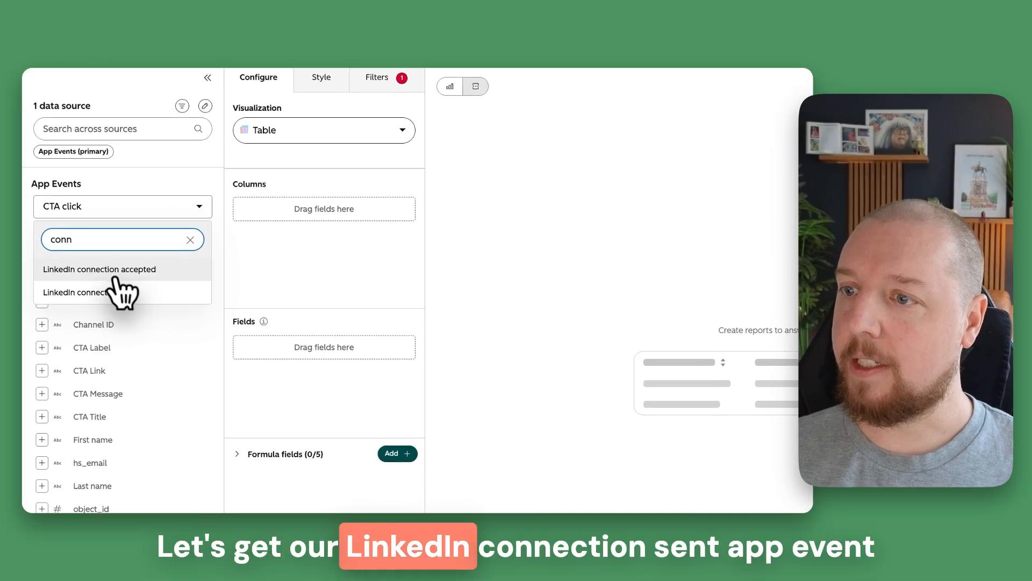
# Choose the LinkedIn connection sent event and change the visualization to a vertical bar chart
pyautogui.click(84, 293)
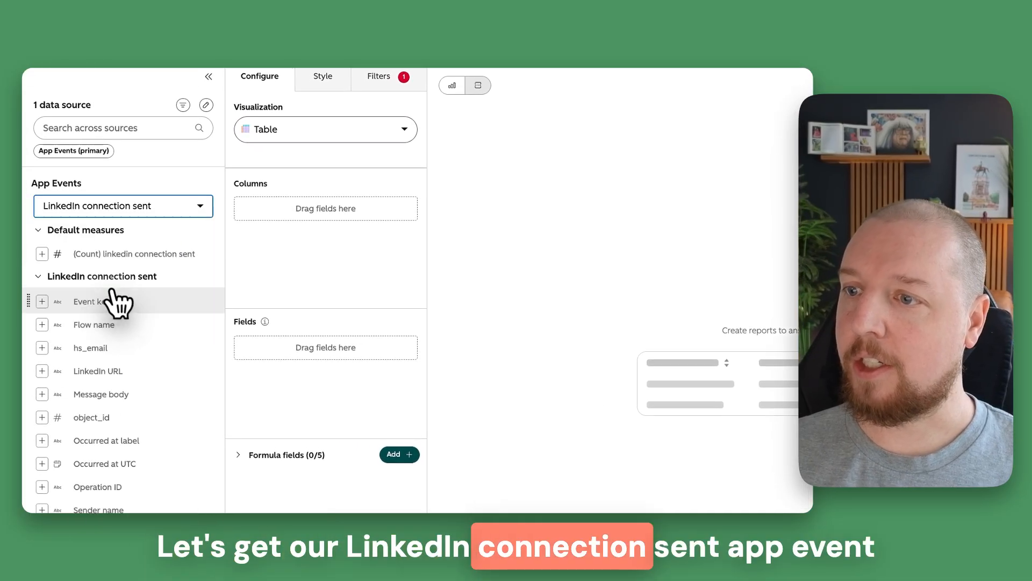
pyautogui.click(299, 136)
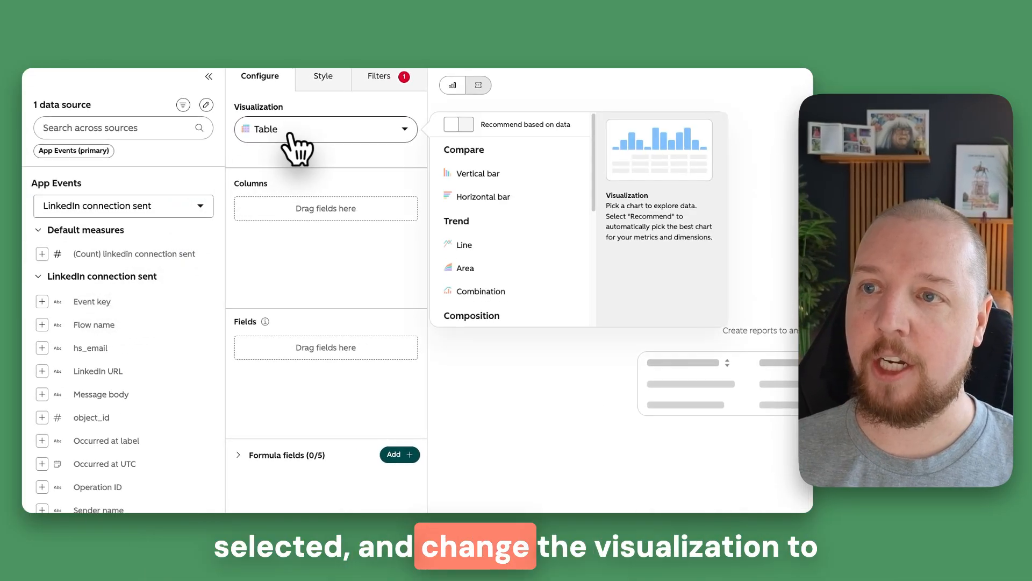
pyautogui.click(434, 279)
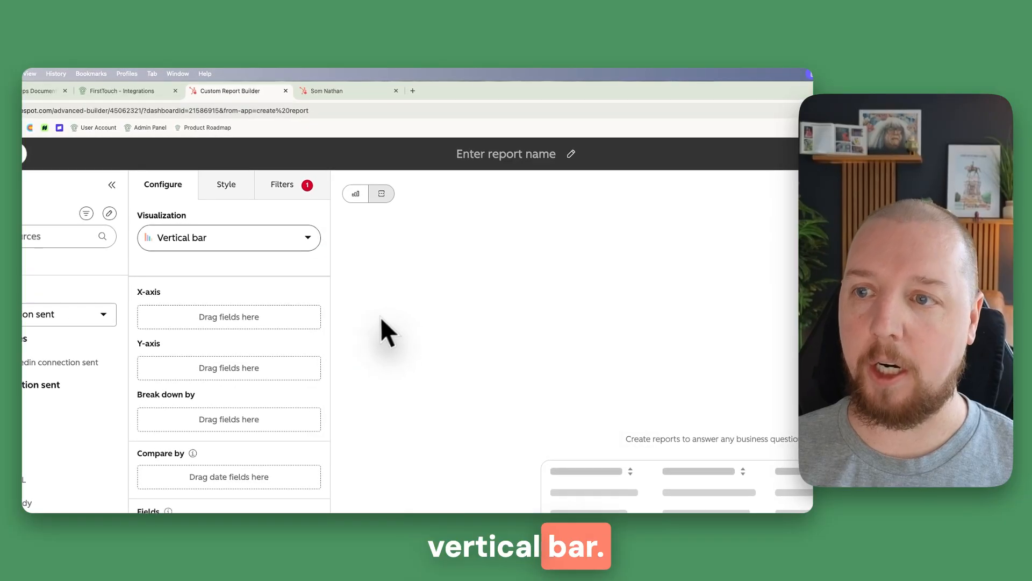
# Put the LinkedIn connection sent count on the Y-axis and Sender name on the X-axis
pyautogui.moveTo(67, 269); pyautogui.dragTo(180, 262)
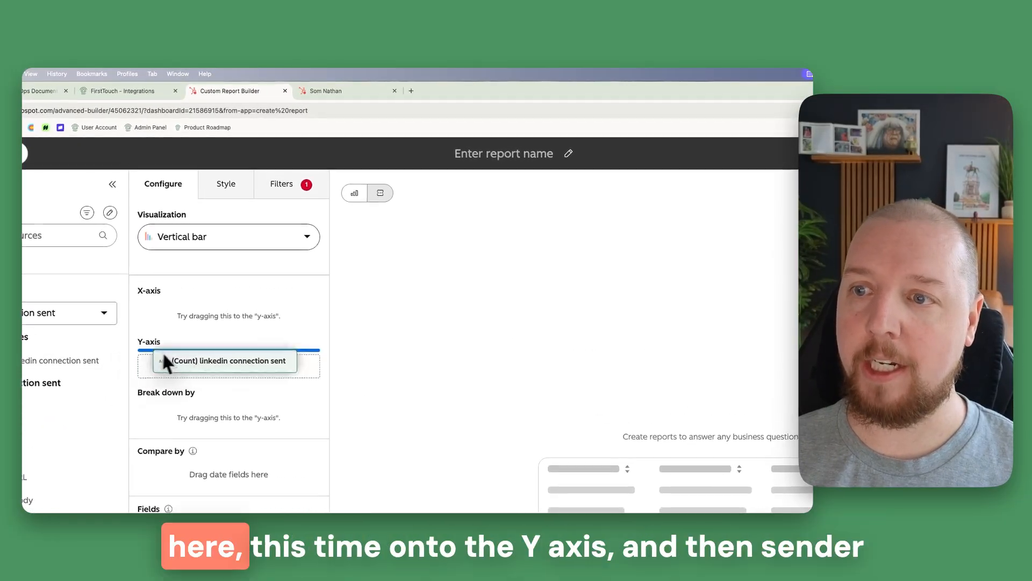
pyautogui.moveTo(162, 350); pyautogui.dragTo(171, 371)
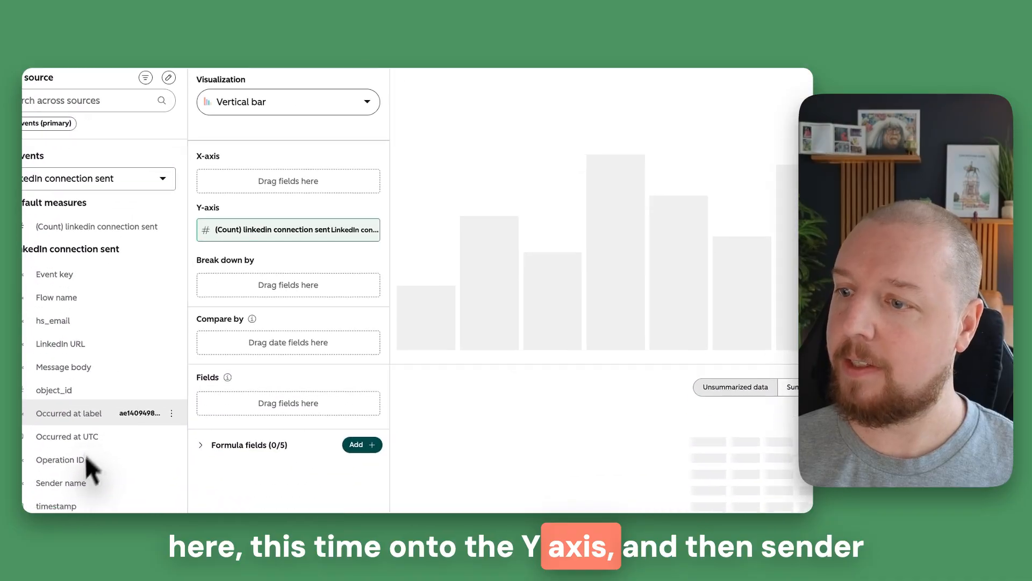
pyautogui.moveTo(43, 484); pyautogui.dragTo(235, 178)
pyautogui.moveTo(273, 96); pyautogui.dragTo(274, 96)
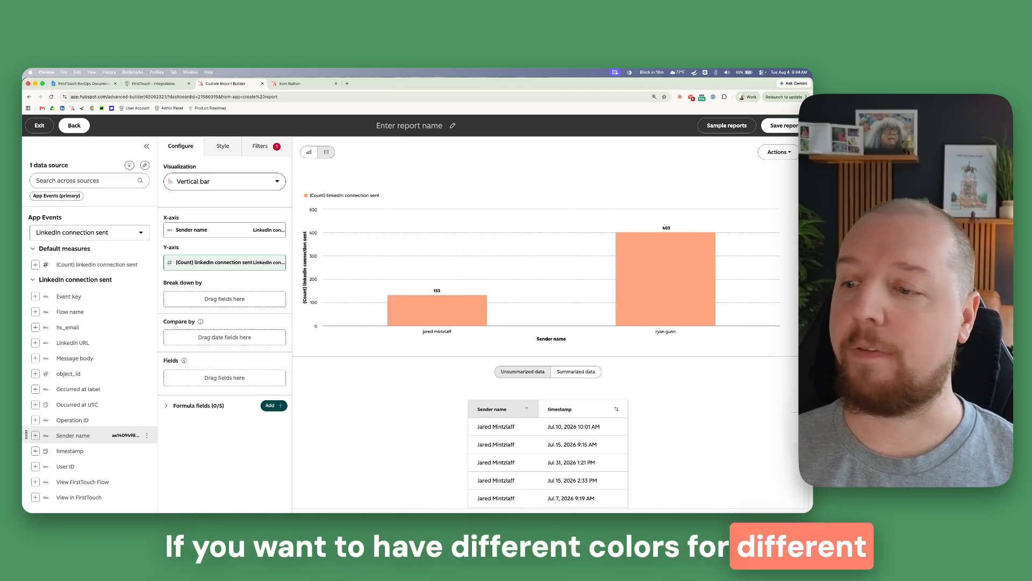
# Break the LinkedIn connection sent chart down by Sender name and assign one sender a different color
pyautogui.moveTo(63, 436); pyautogui.dragTo(64, 434)
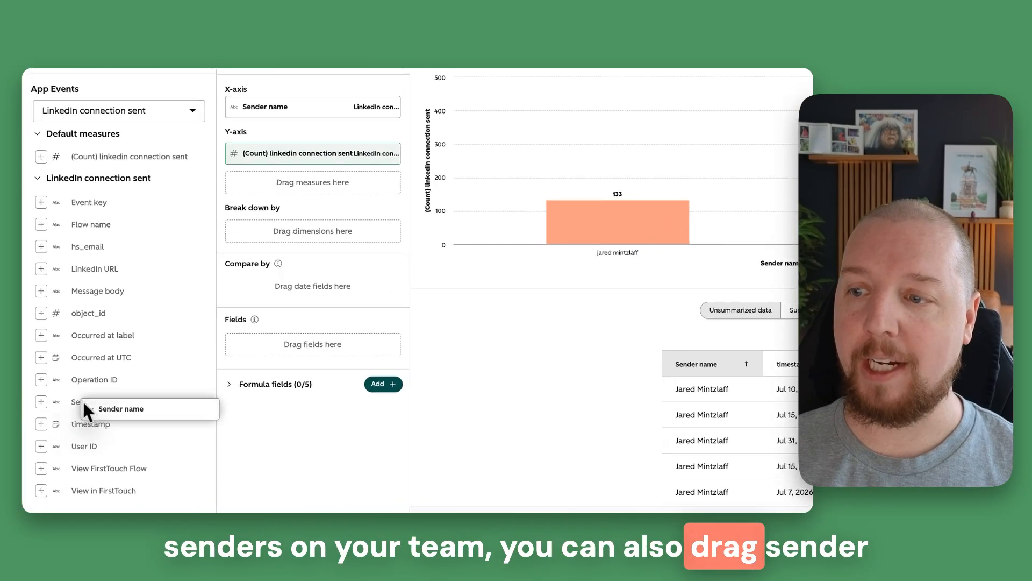
pyautogui.moveTo(83, 400); pyautogui.dragTo(252, 217)
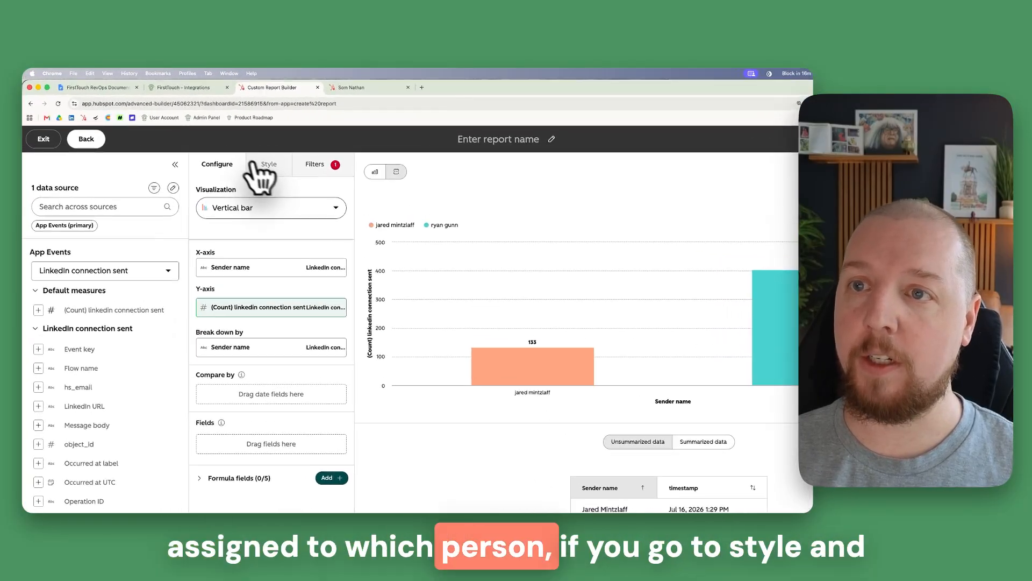
pyautogui.click(253, 168)
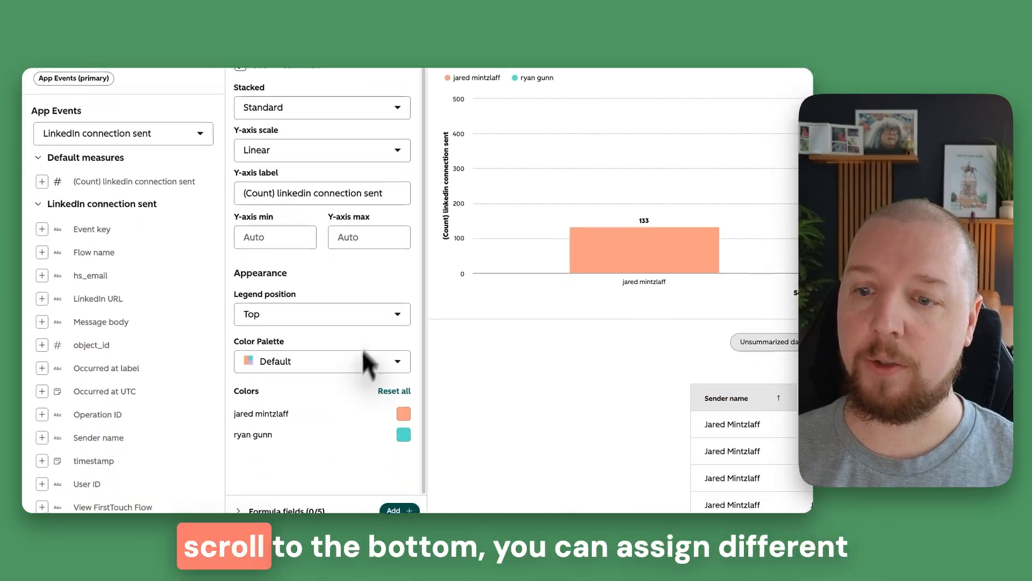
pyautogui.click(404, 420)
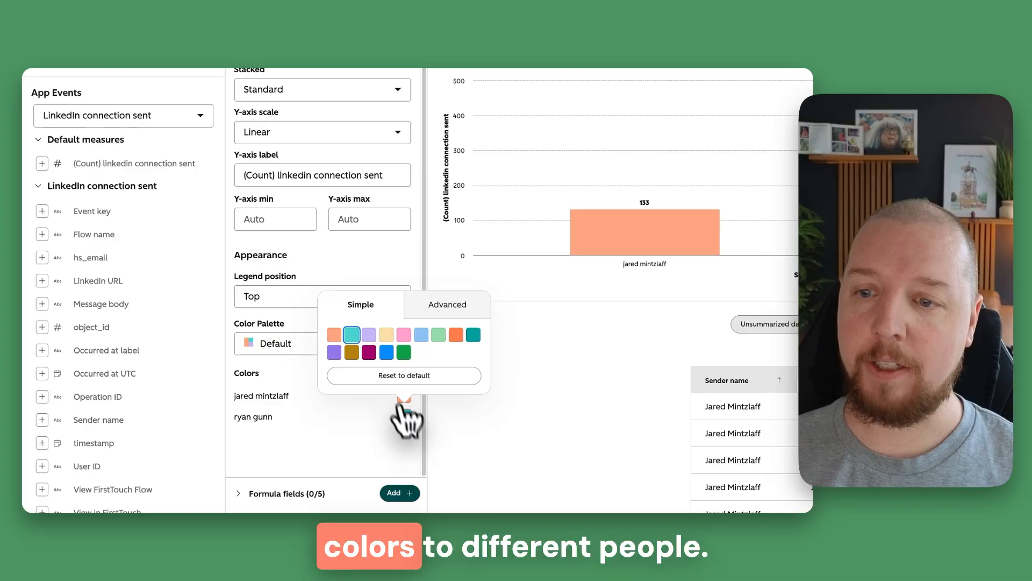
pyautogui.click(388, 336)
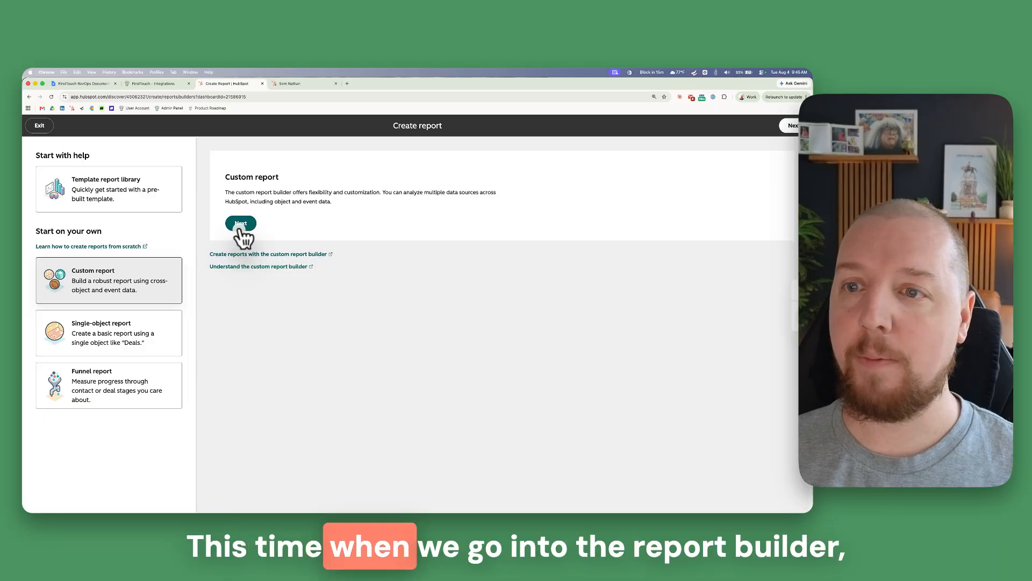
# Start another custom report with Contacts as the primary data source, adding Deals and App Events as further sources
pyautogui.click(241, 224)
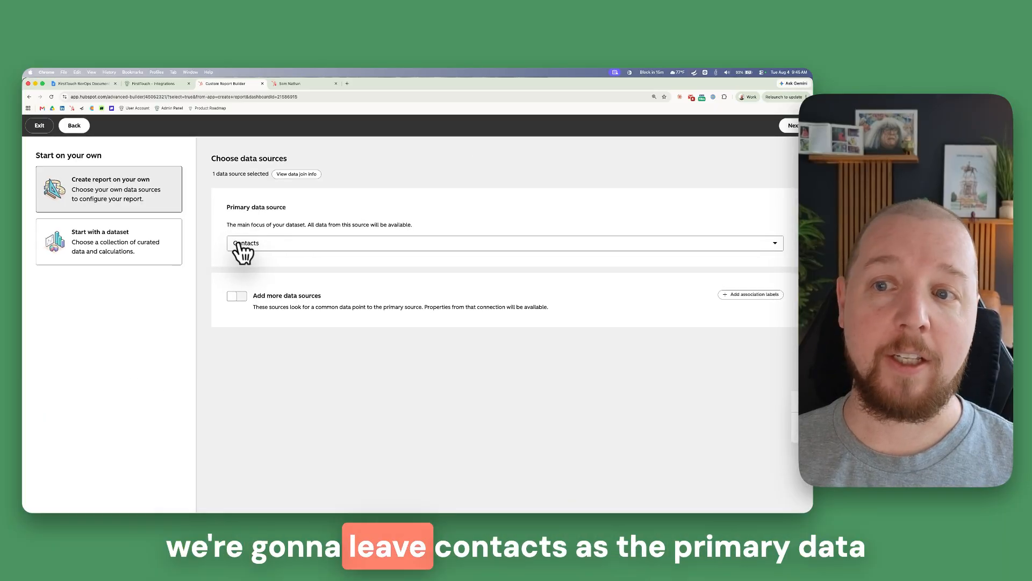
pyautogui.click(237, 297)
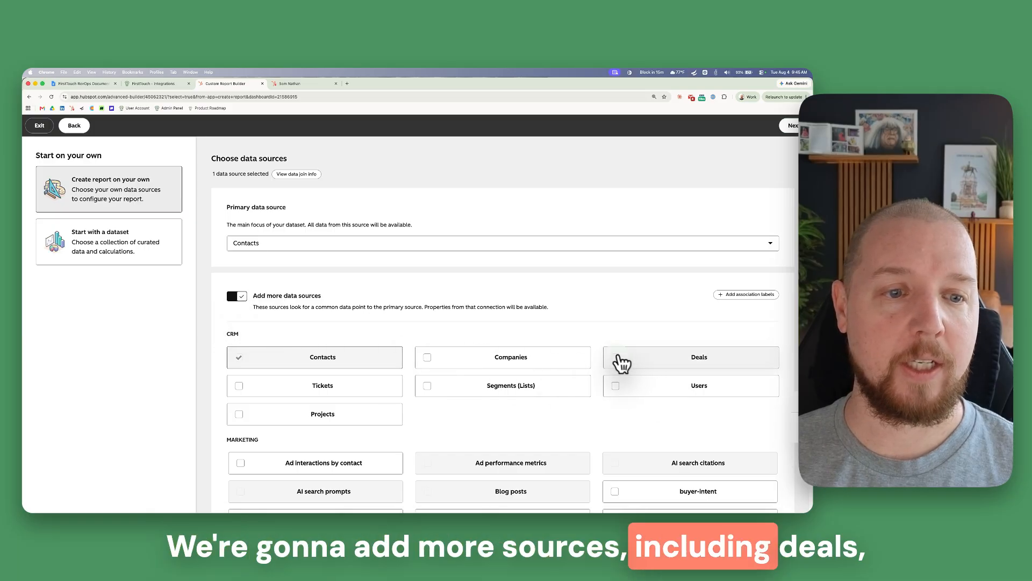
pyautogui.scroll(-10, 592, 376)
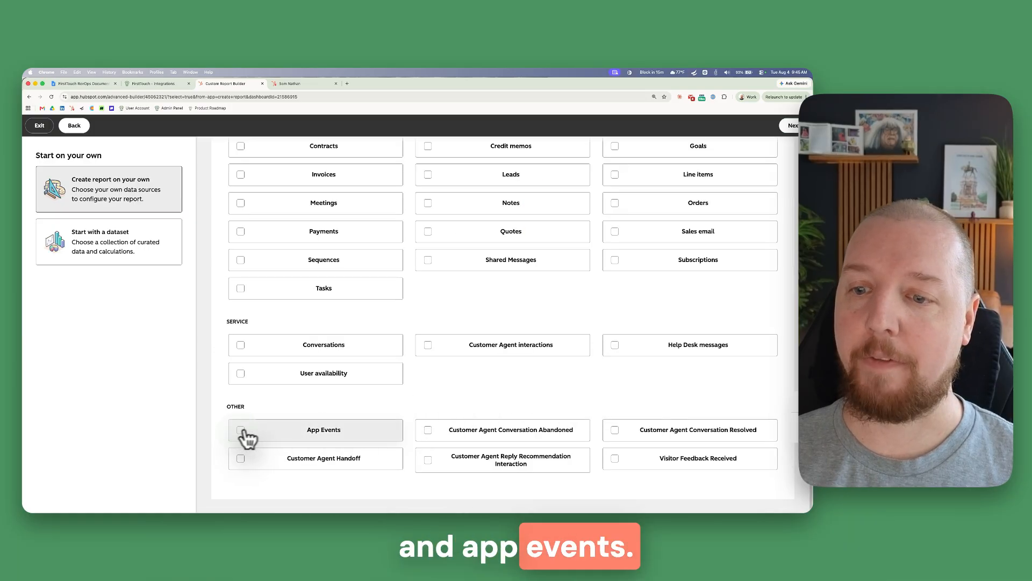
pyautogui.scroll(15, 398, 382)
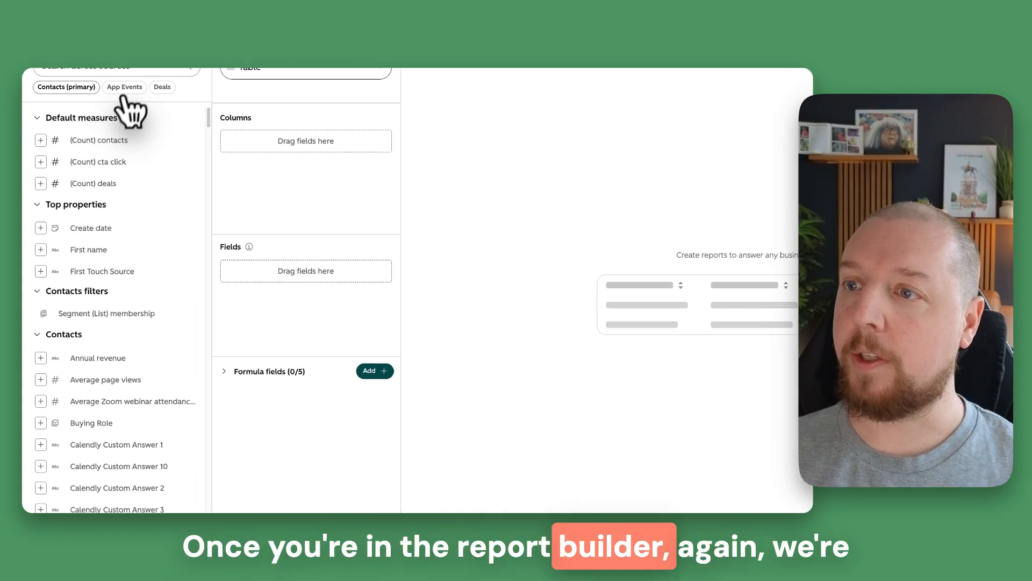
# Choose the LinkedIn connection sent app event and change the visualization to an area chart
pyautogui.click(124, 87)
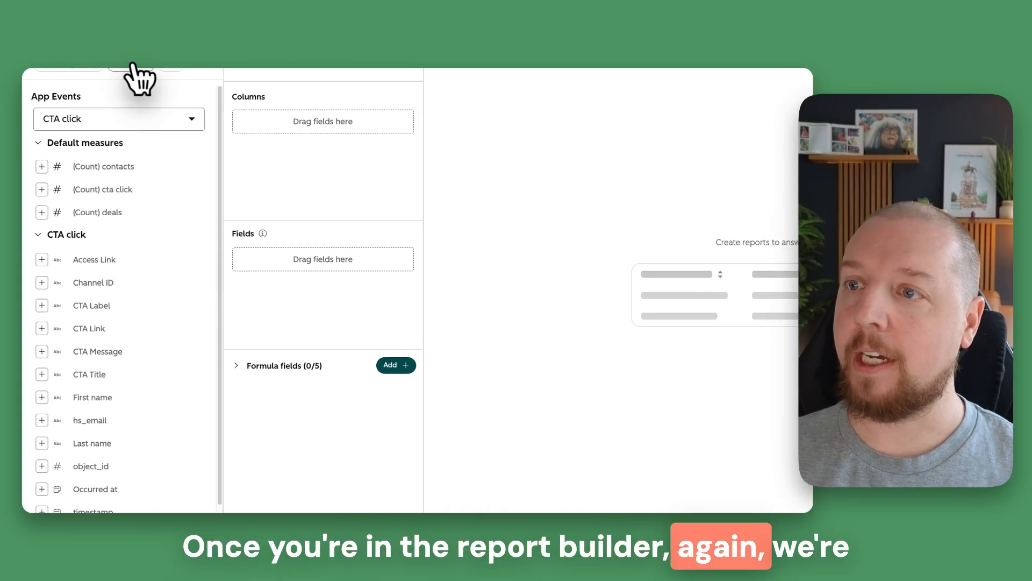
pyautogui.click(129, 119)
pyautogui.write('conn')
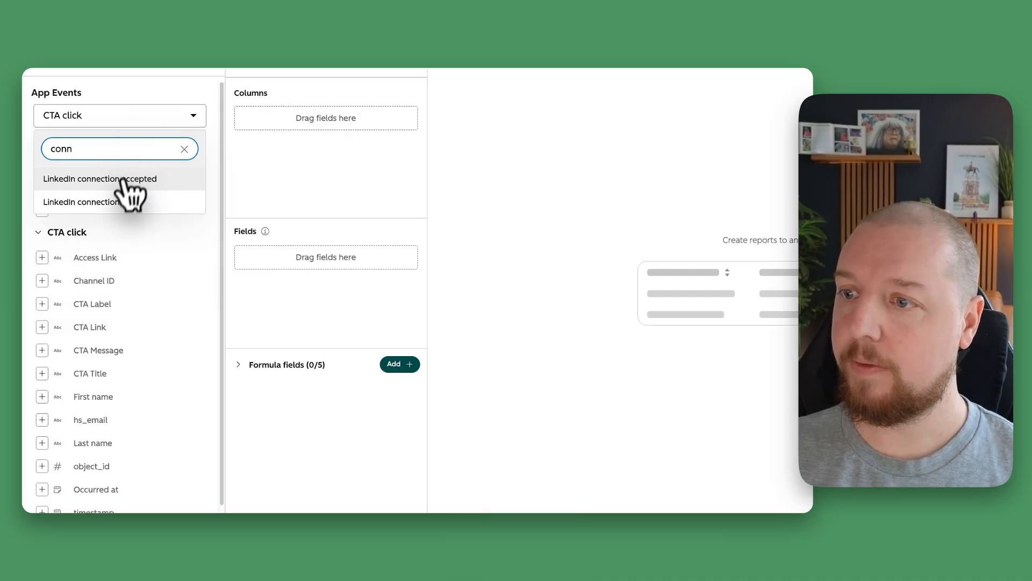
pyautogui.click(81, 202)
pyautogui.click(300, 208)
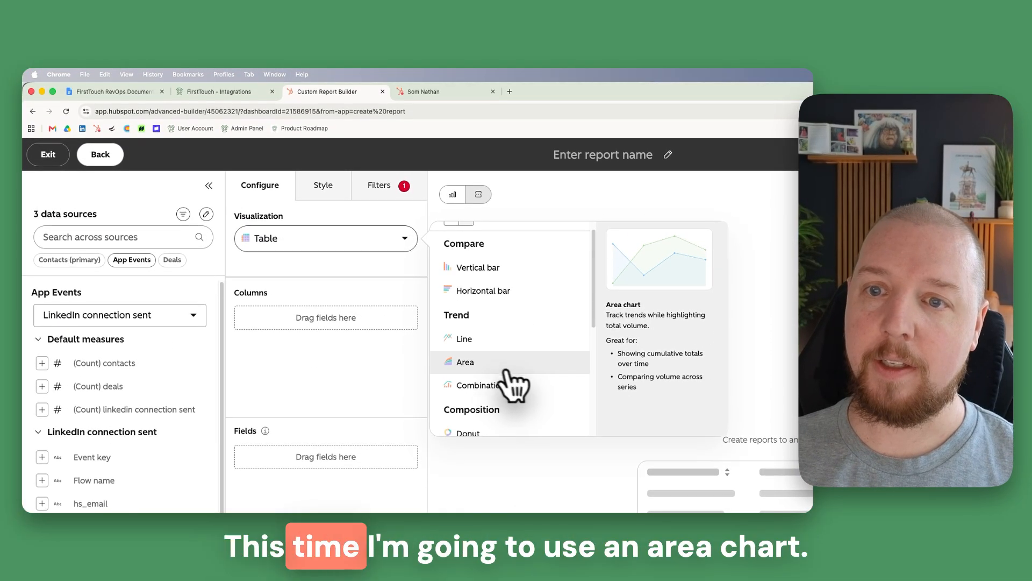
pyautogui.click(466, 366)
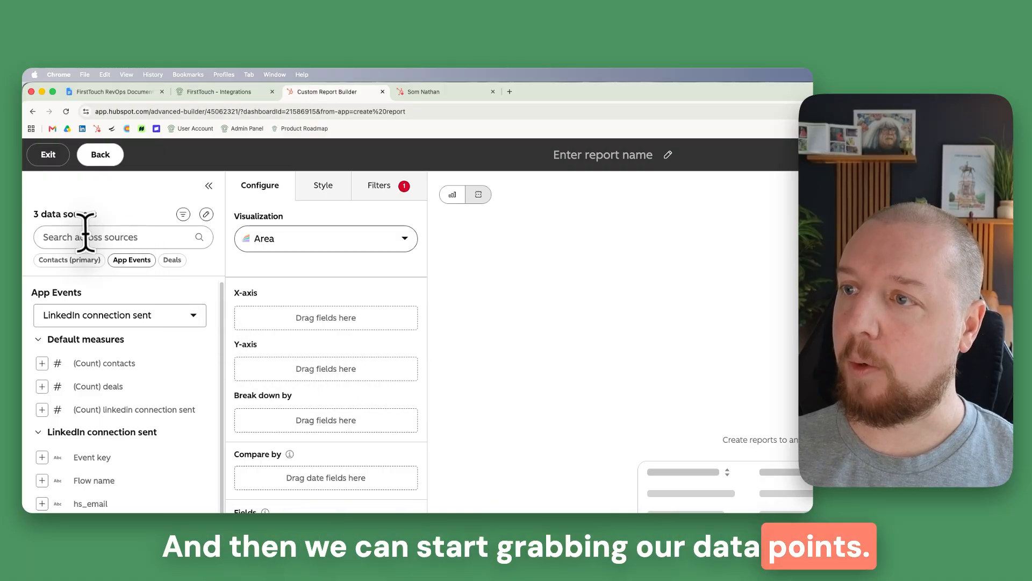
# Put the deals' Amount in company currency on the Y-axis and the deals' Close date on the X-axis
pyautogui.write('amount')
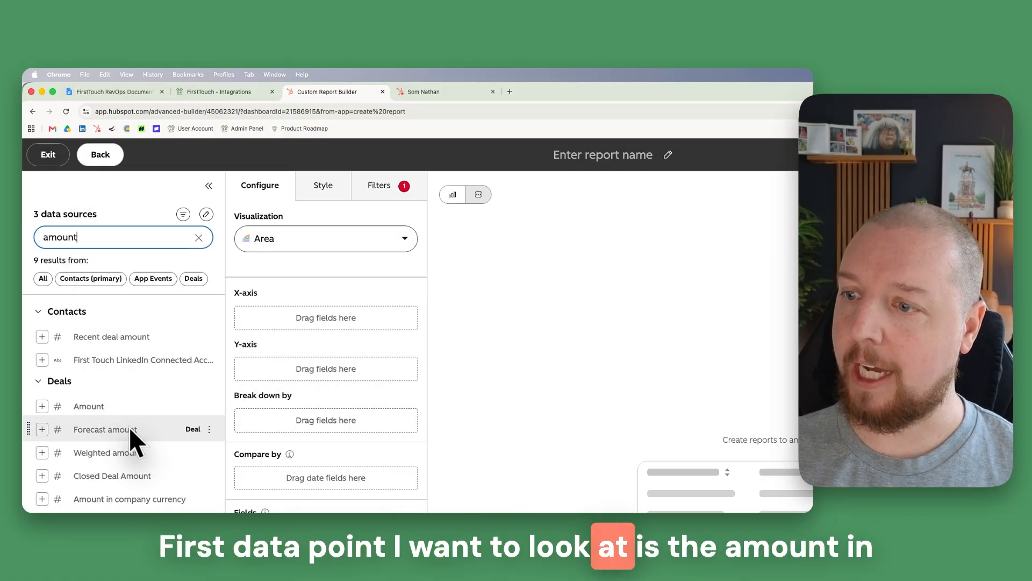
pyautogui.moveTo(112, 498); pyautogui.dragTo(290, 317)
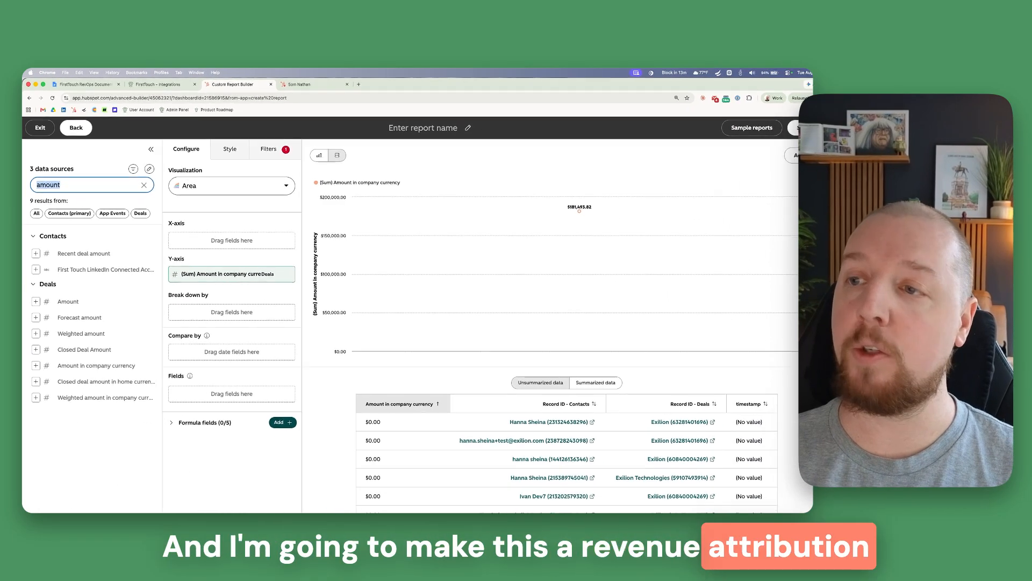
pyautogui.write('close')
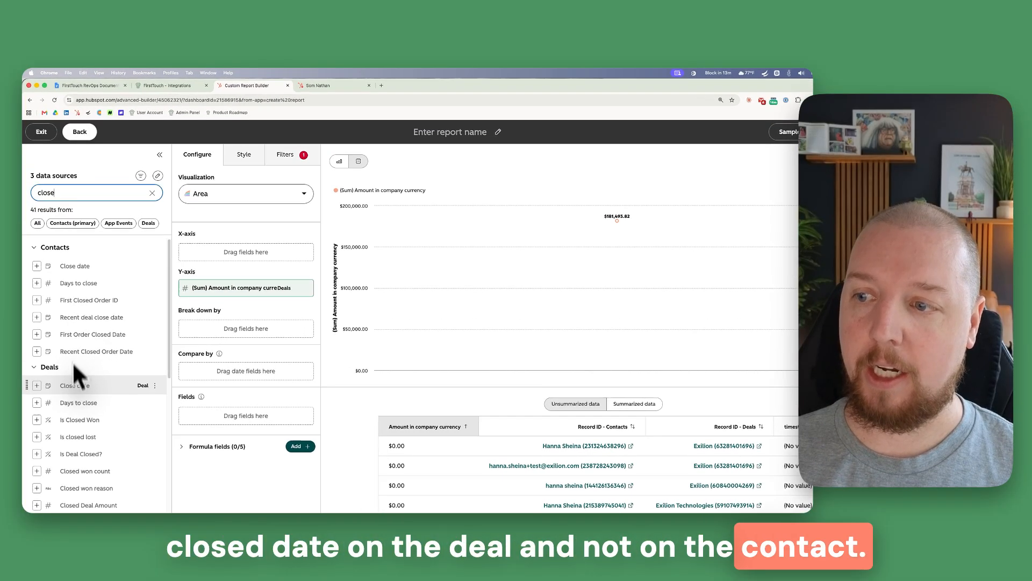
pyautogui.moveTo(81, 384); pyautogui.dragTo(246, 252)
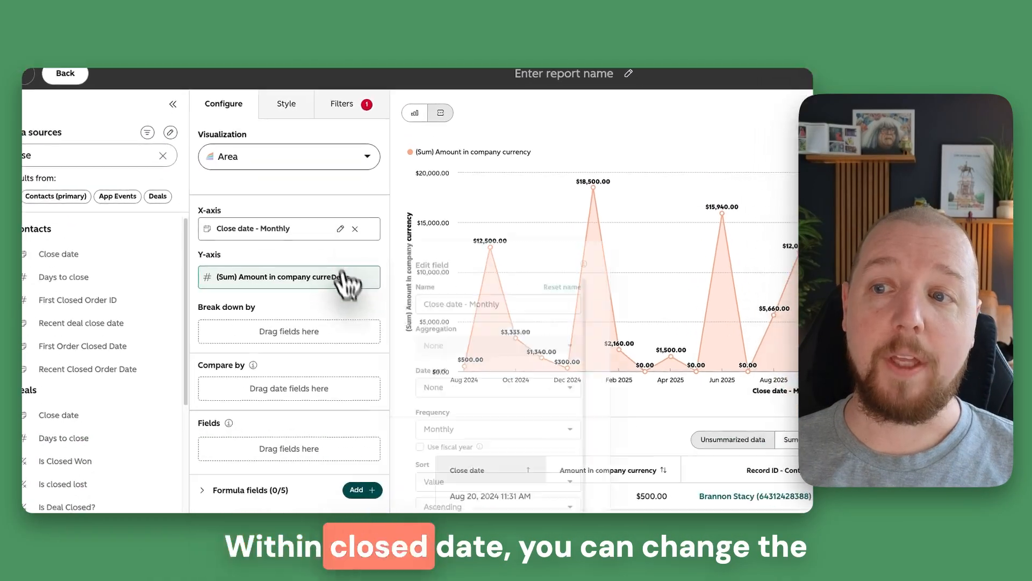
# Set the close date frequency to Weekly and make the area chart cumulative
pyautogui.click(246, 252)
pyautogui.click(426, 308)
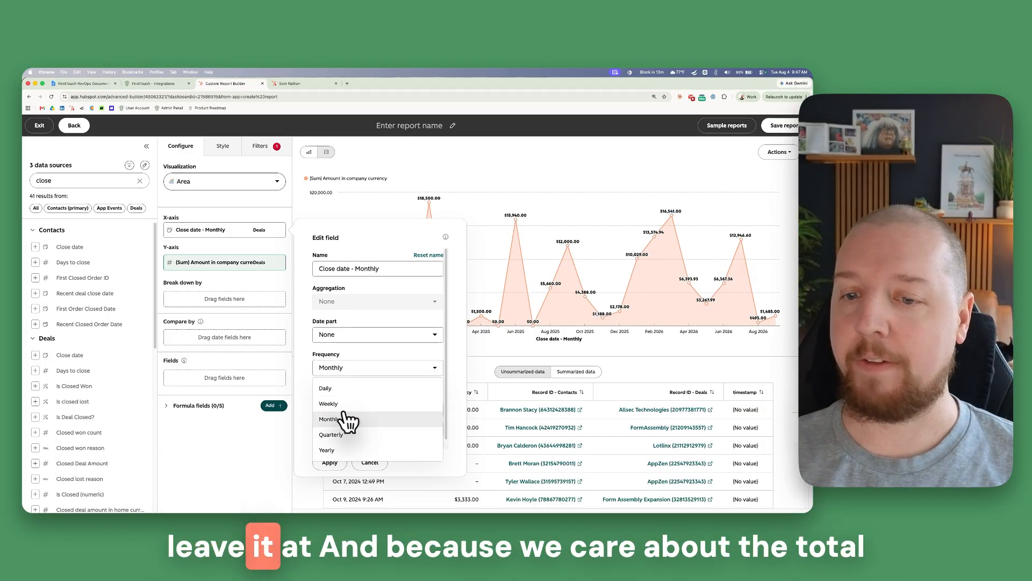
pyautogui.click(345, 404)
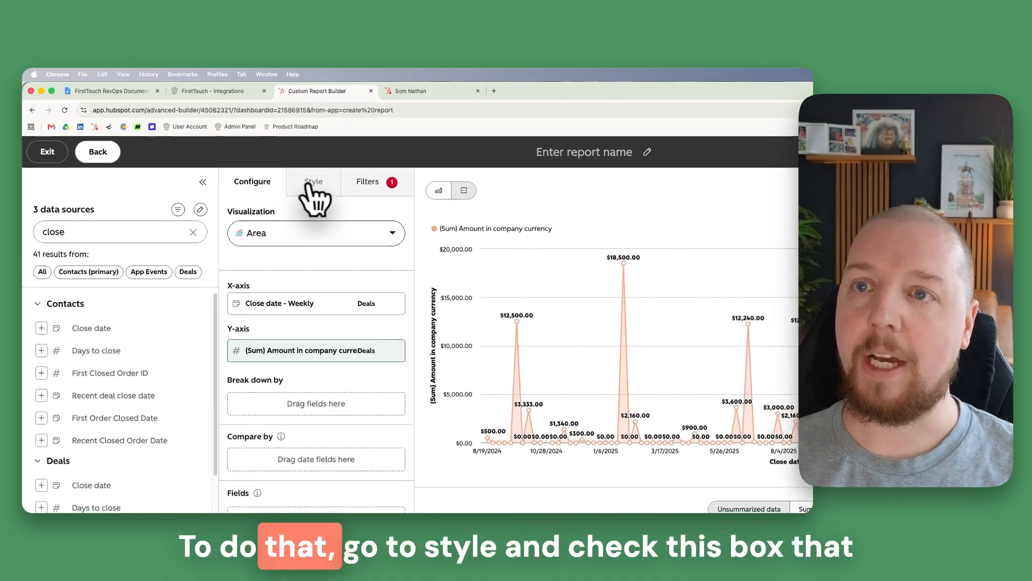
pyautogui.click(313, 183)
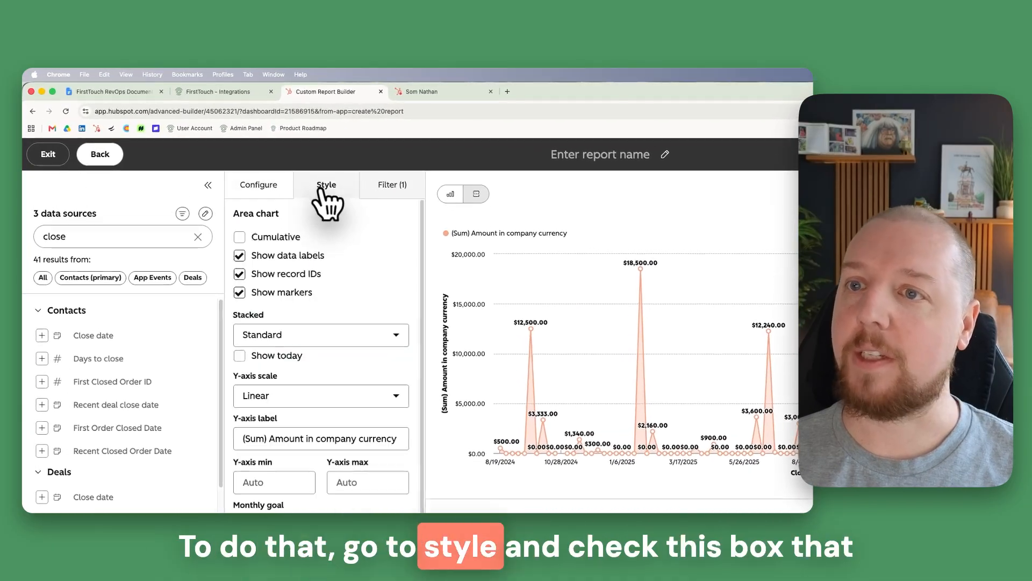
pyautogui.click(240, 237)
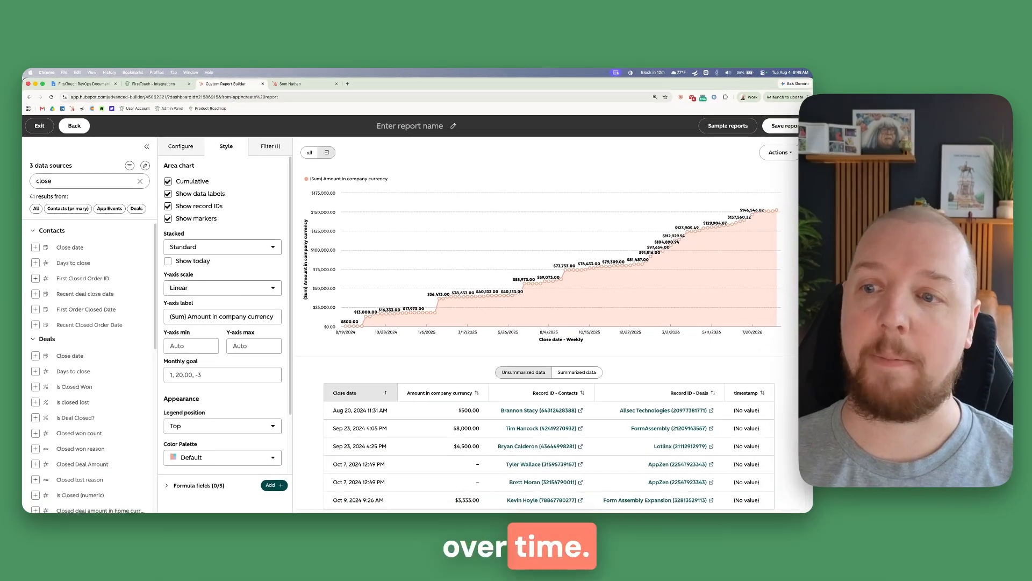
# Set the event timestamp filter to less than 365 days ago and apply it to the area chart
pyautogui.click(271, 147)
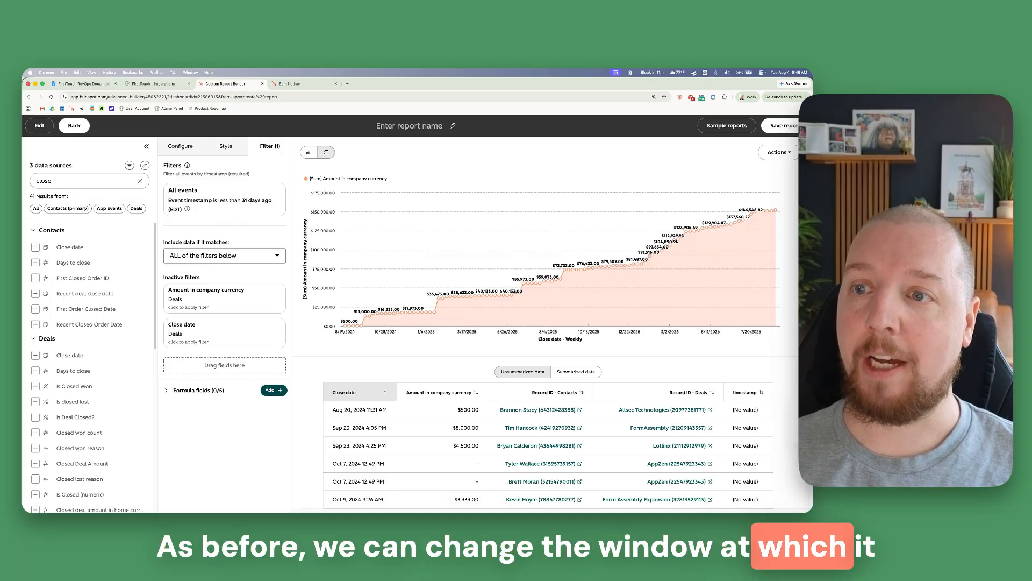
pyautogui.click(238, 226)
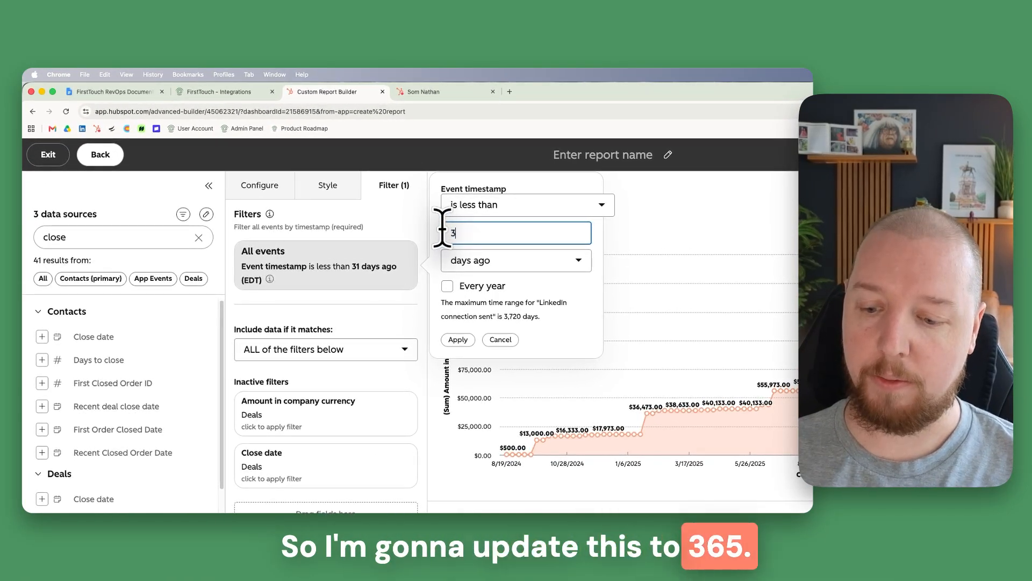
pyautogui.press('Return')
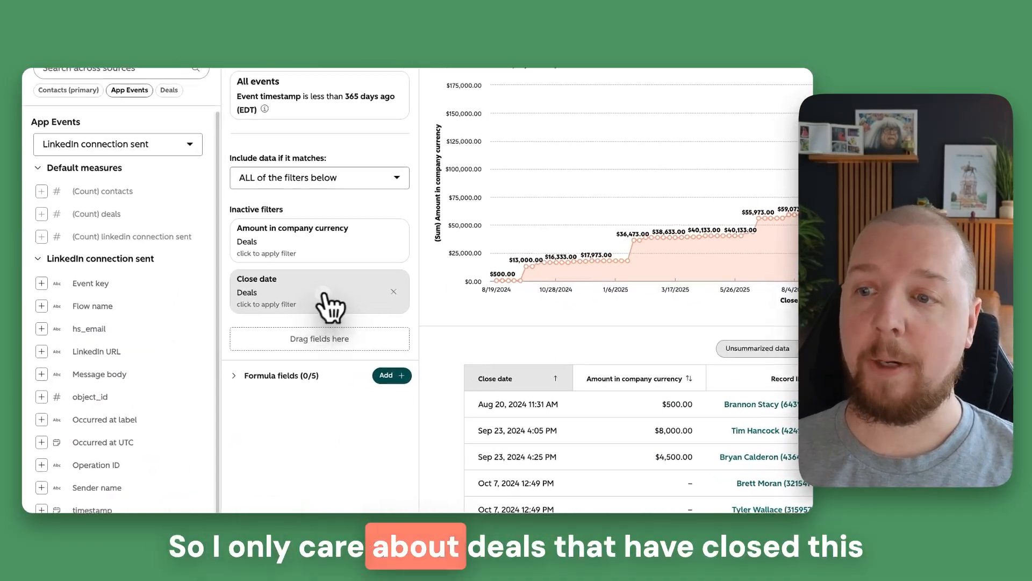
# Filter the deals so that Close date is This quarter
pyautogui.click(331, 307)
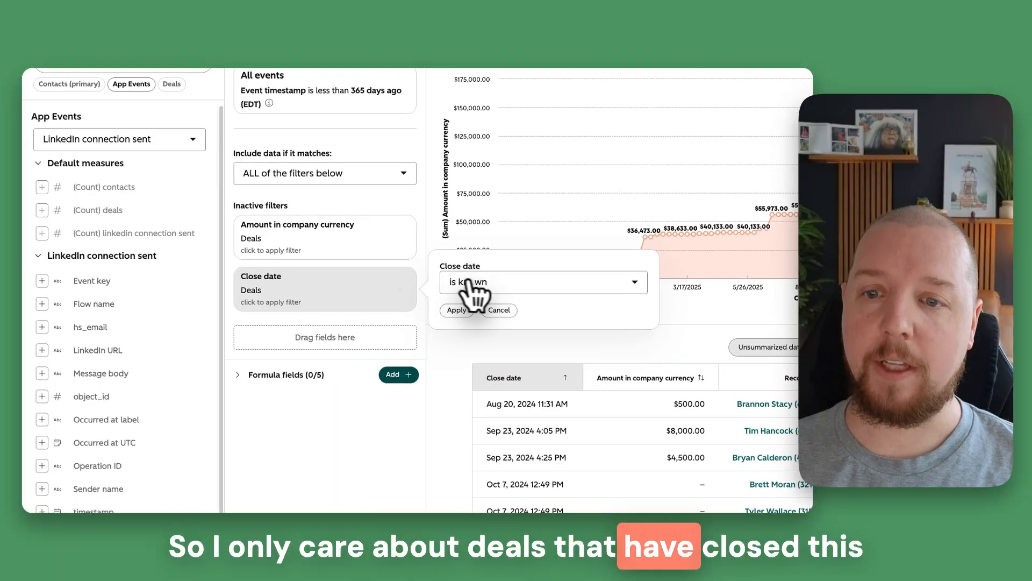
pyautogui.click(484, 283)
pyautogui.click(477, 352)
pyautogui.click(487, 295)
pyautogui.write('this q')
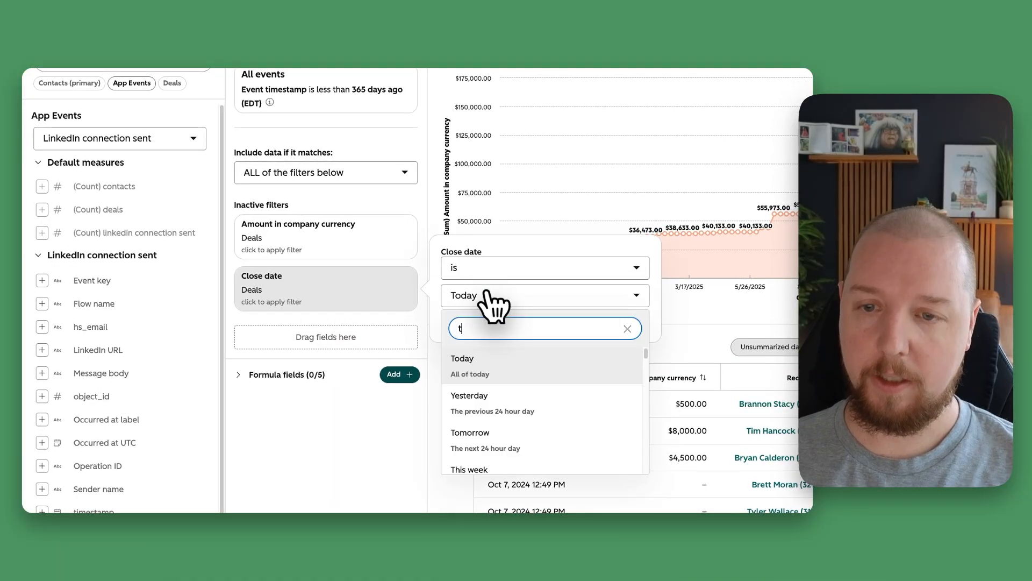
pyautogui.press('Return')
pyautogui.click(458, 323)
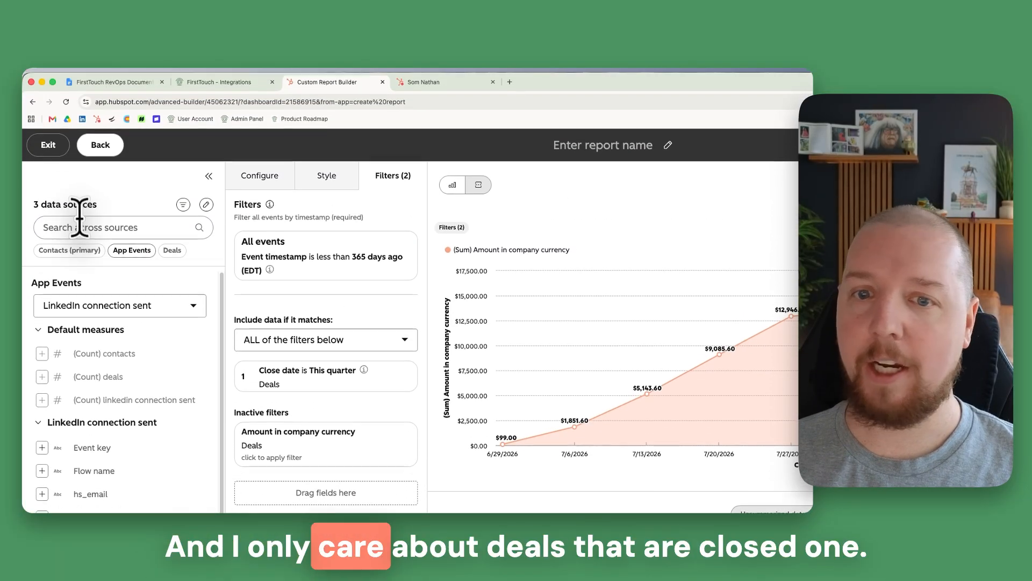
# Find the deal field Is Closed Won and add it as a filter equal to True
pyautogui.click(79, 167)
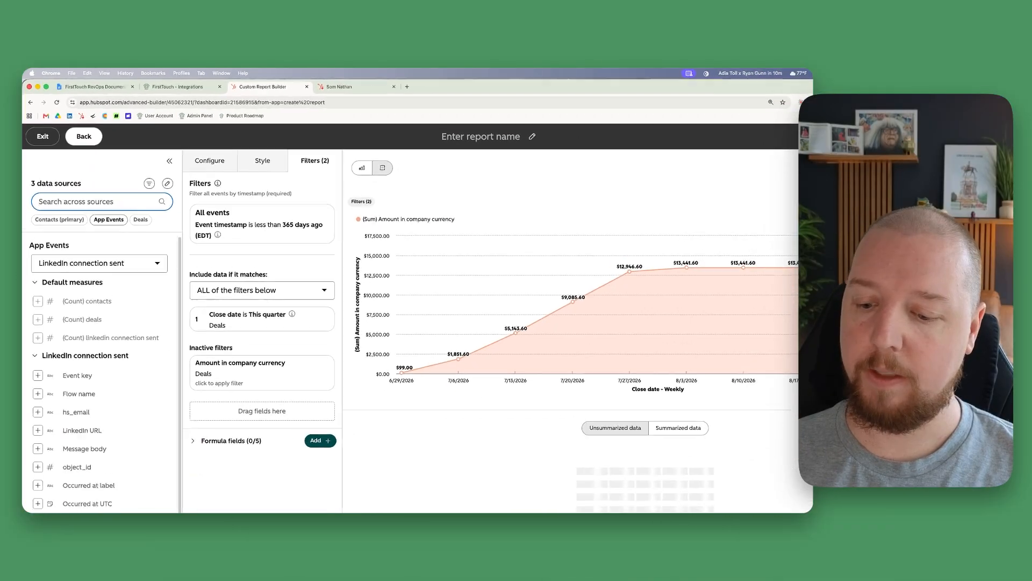
pyautogui.write('closed won')
pyautogui.moveTo(75, 246); pyautogui.dragTo(225, 360)
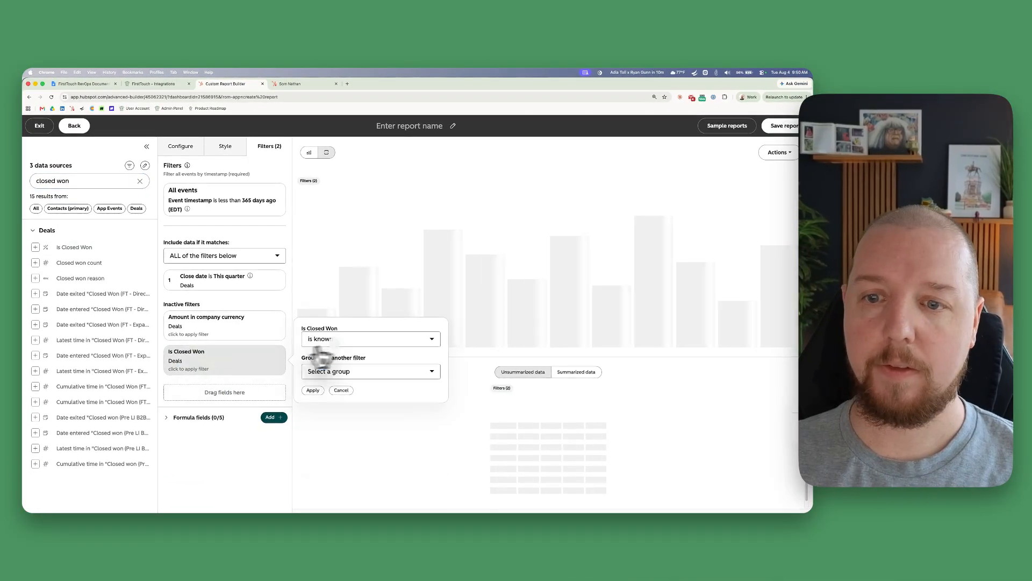
pyautogui.click(313, 390)
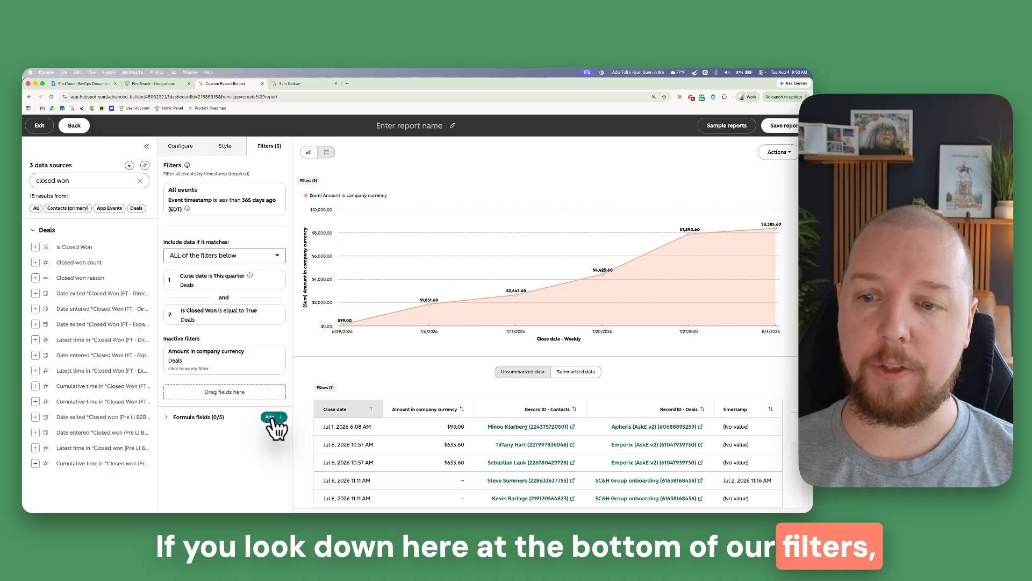
# Create a formula field and begin a DATEDIFF expression with DAY as its date unit
pyautogui.click(271, 418)
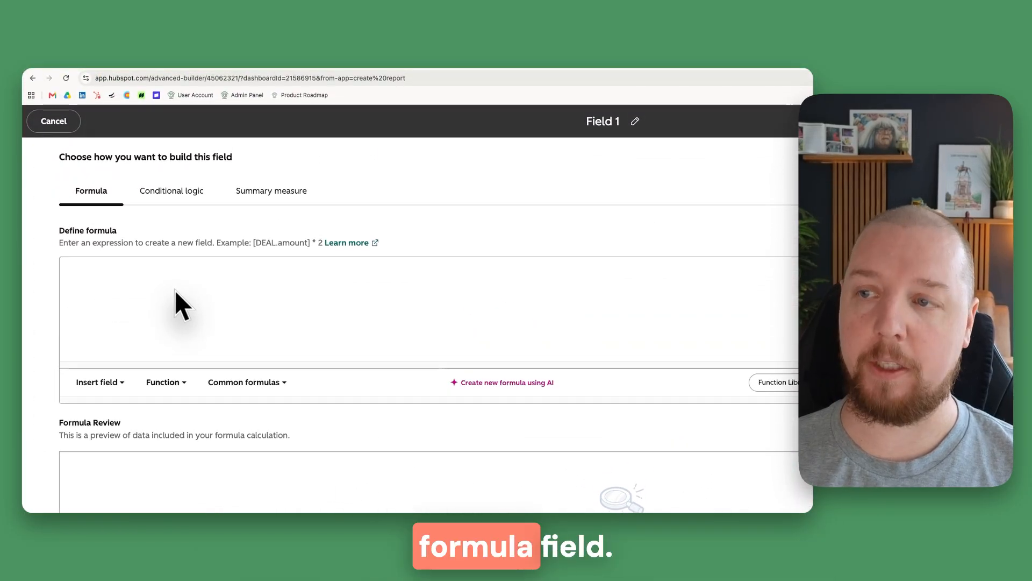
pyautogui.click(175, 280)
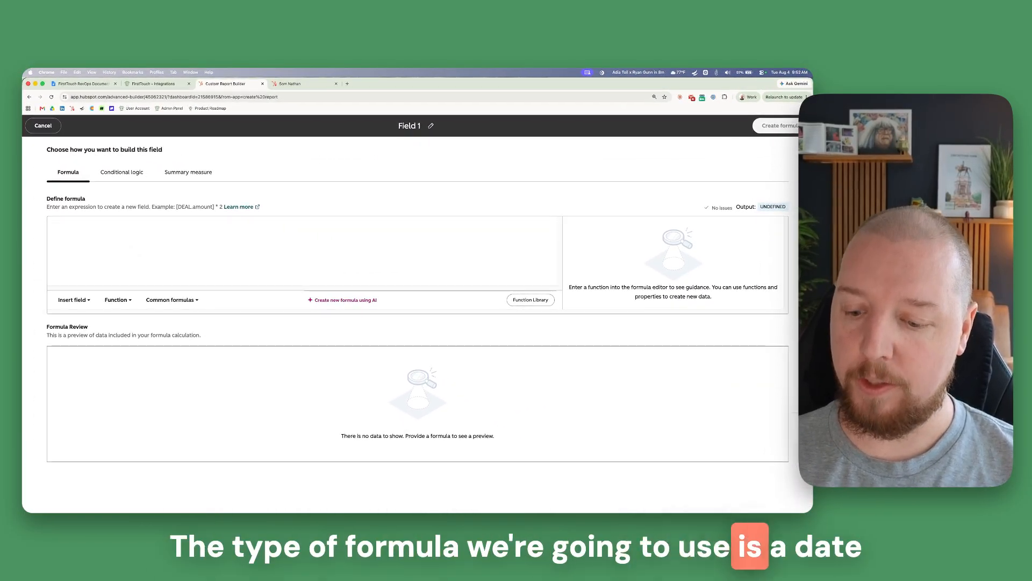
pyautogui.write('Datediff')
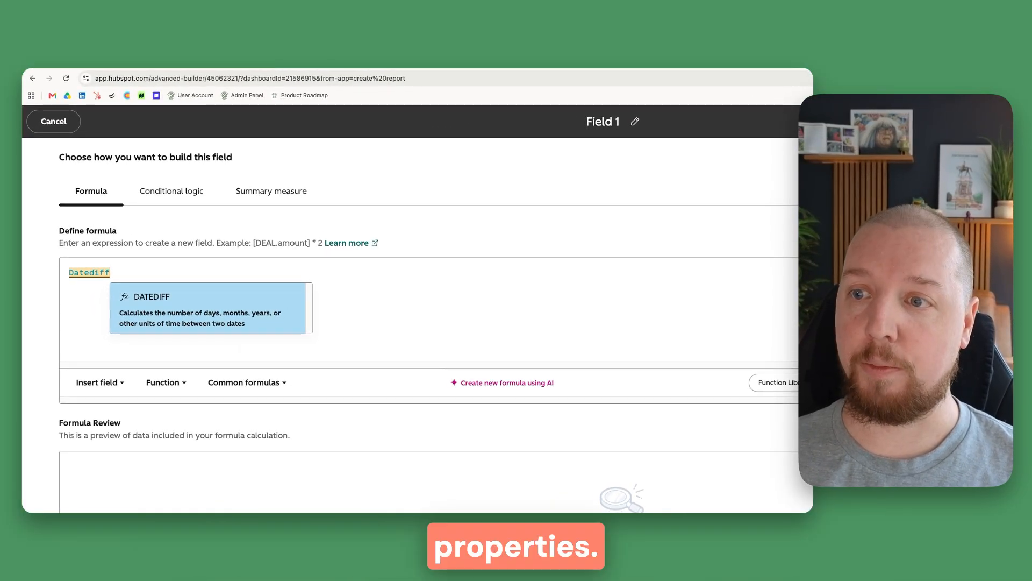
pyautogui.press('Return')
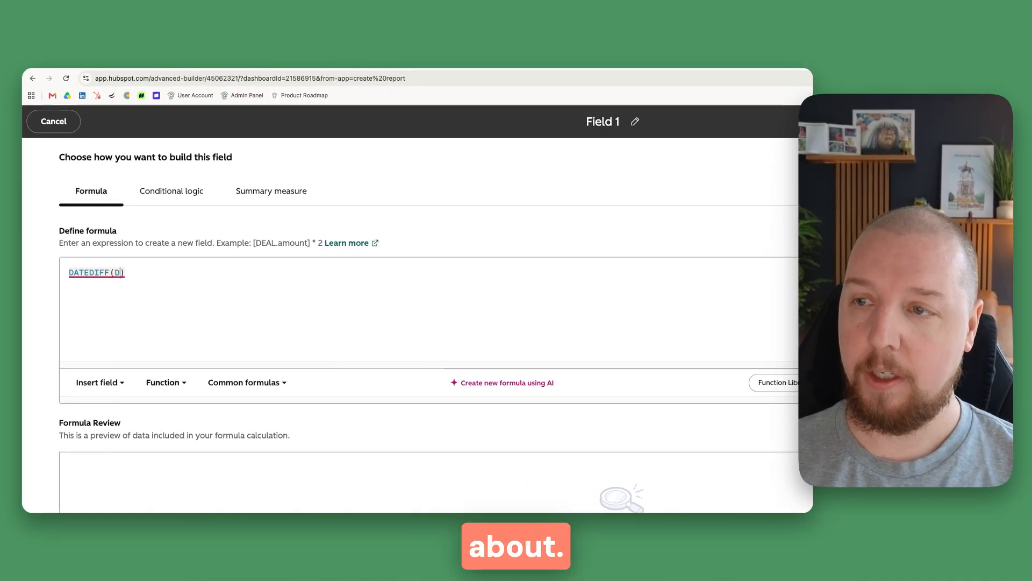
pyautogui.write('AY')
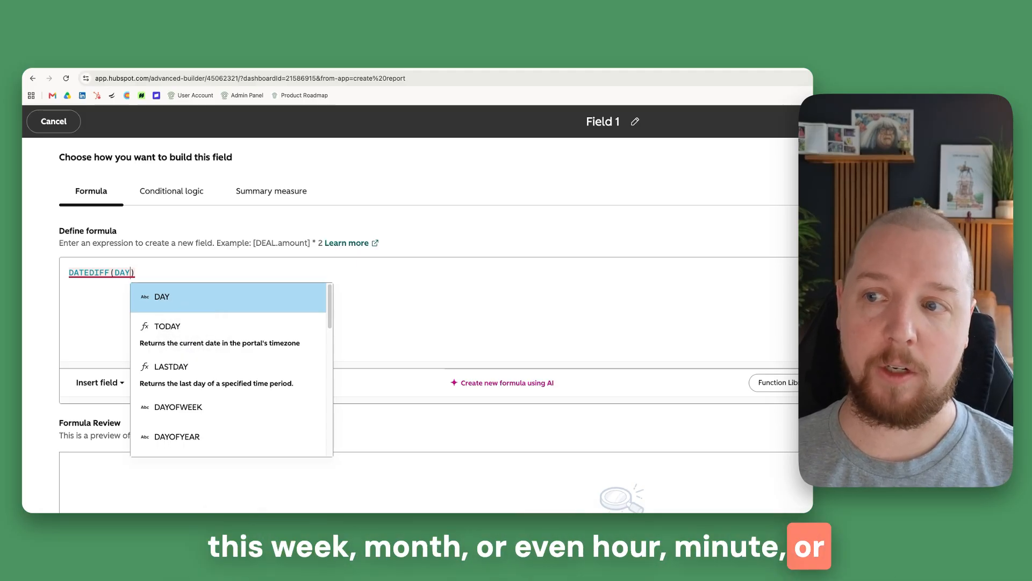
pyautogui.write(',')
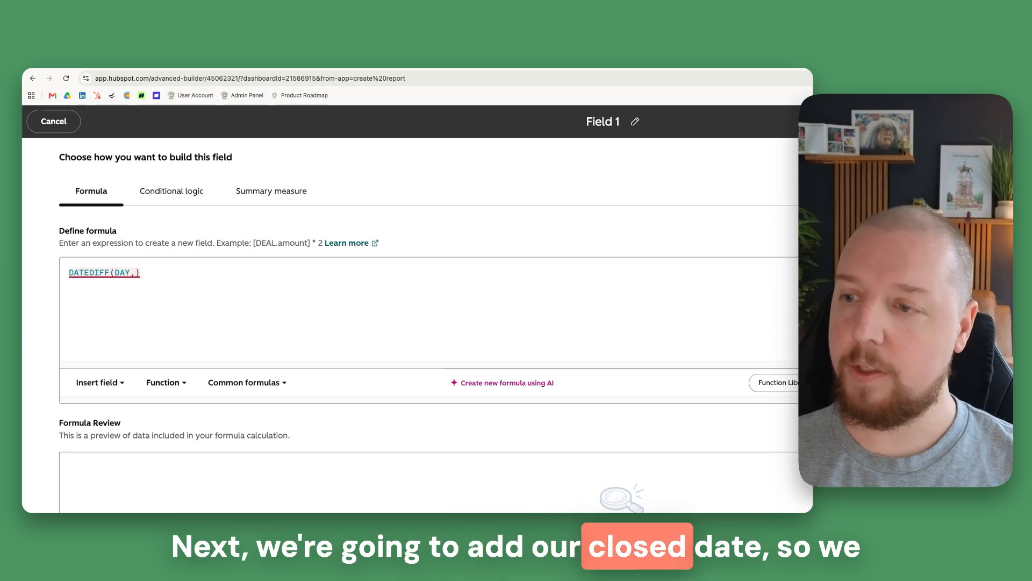
# Complete the formula with the deal Close date as the first date and the LinkedIn connection sent timestamp as the second
pyautogui.click(110, 383)
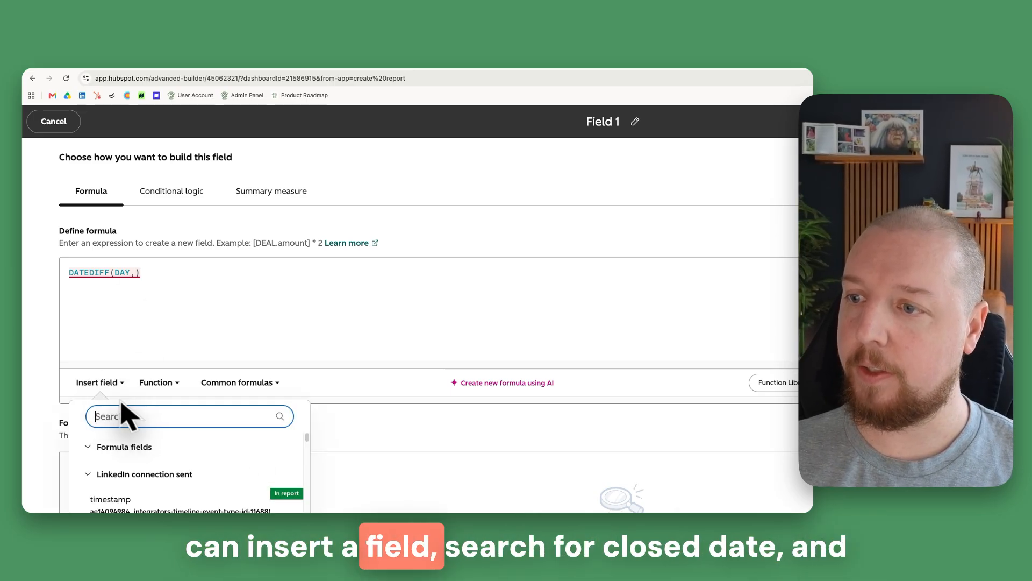
pyautogui.write('close da')
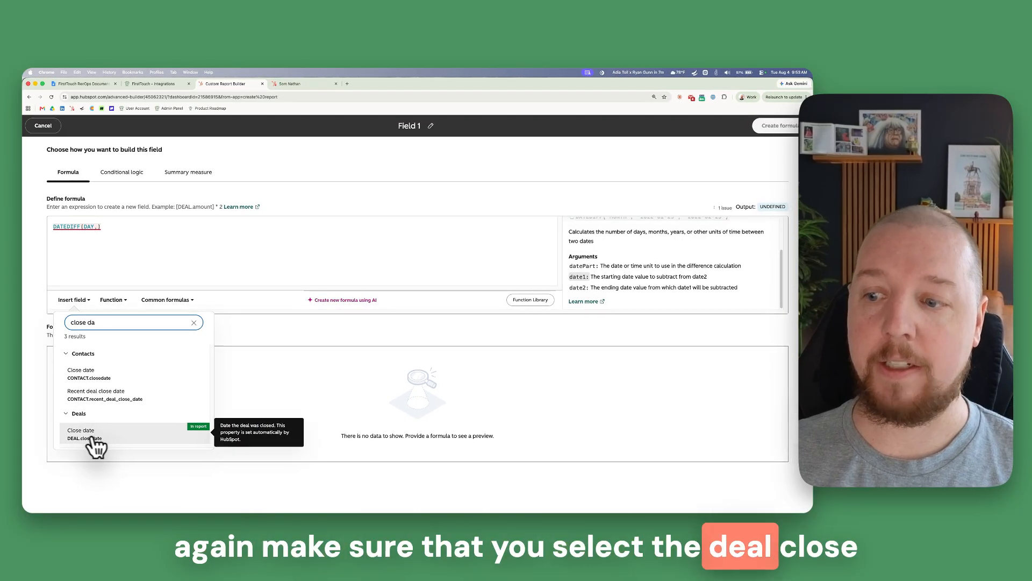
pyautogui.click(89, 437)
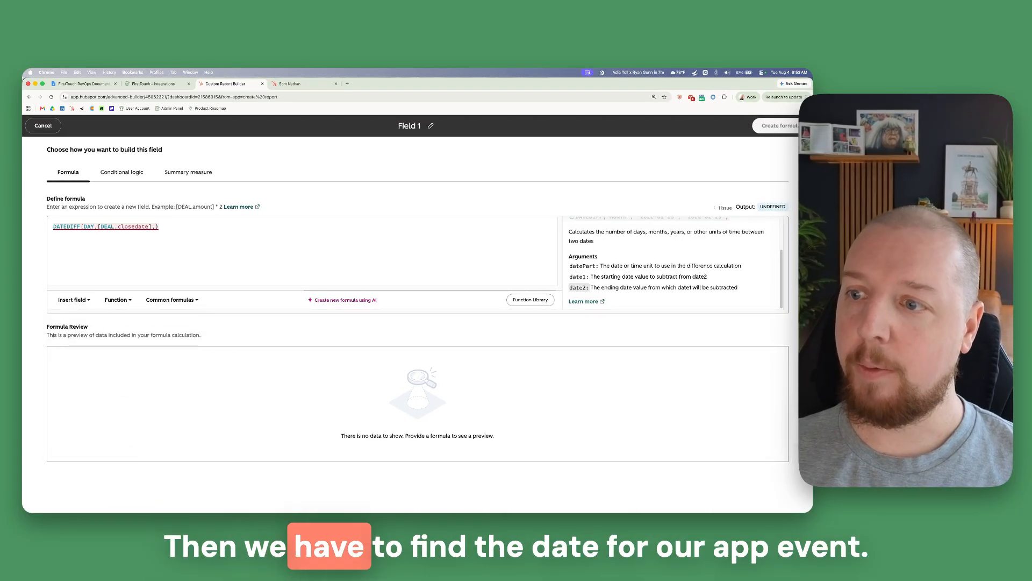
pyautogui.click(81, 302)
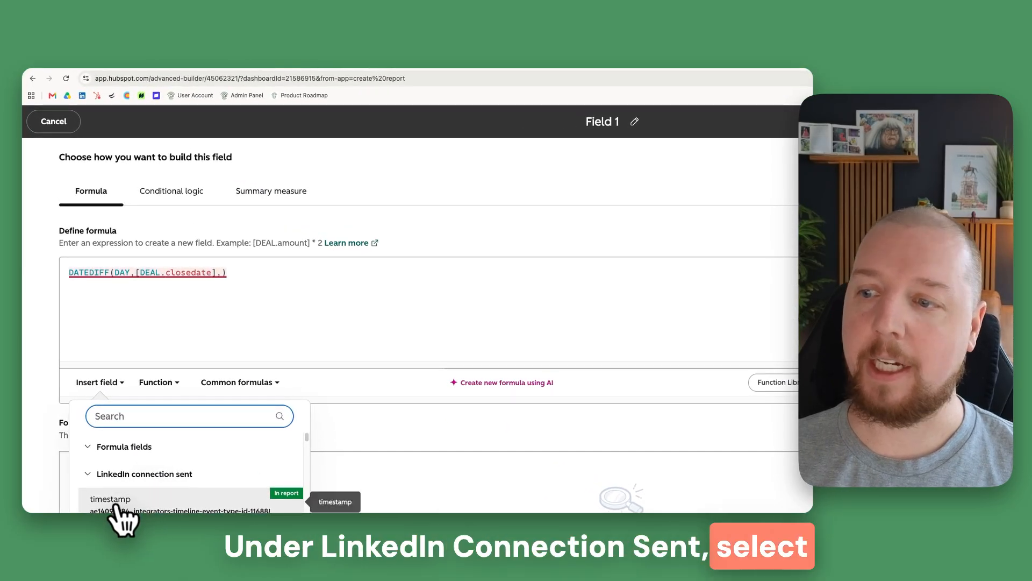
pyautogui.click(115, 508)
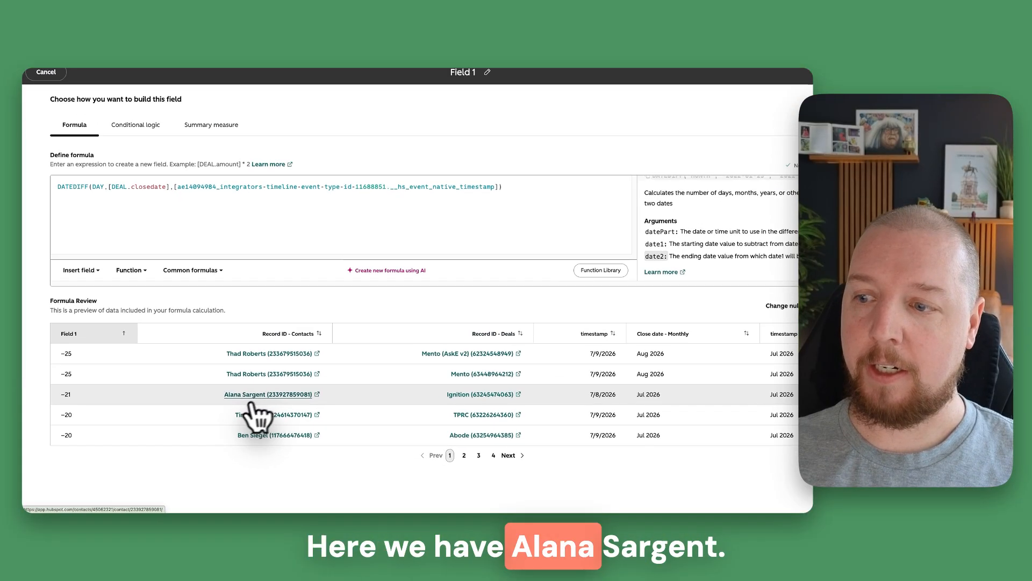
# Examine the third row's calculated day difference in the formula preview and open its contact record
pyautogui.moveTo(70, 394); pyautogui.dragTo(57, 393)
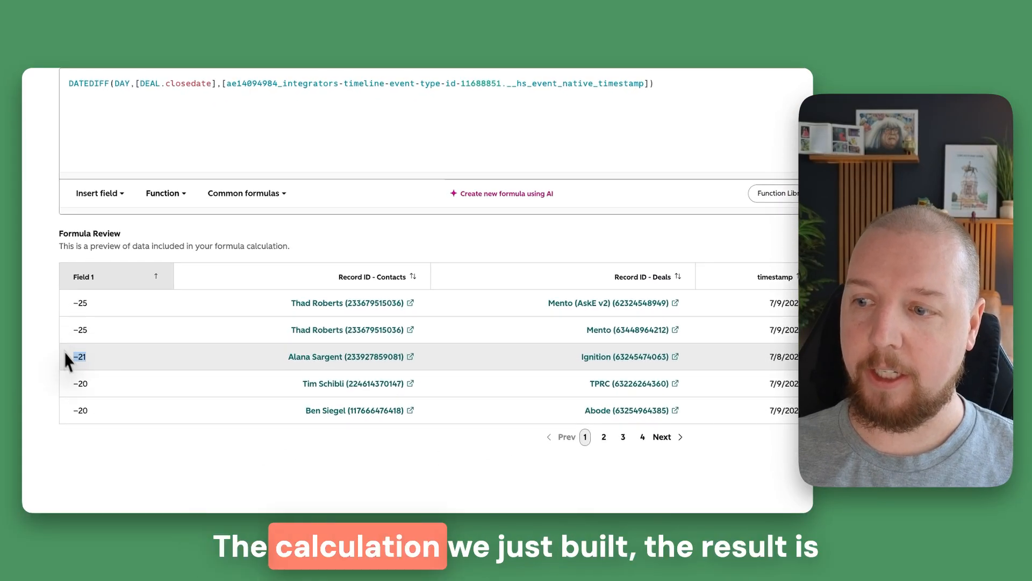
pyautogui.click(68, 356)
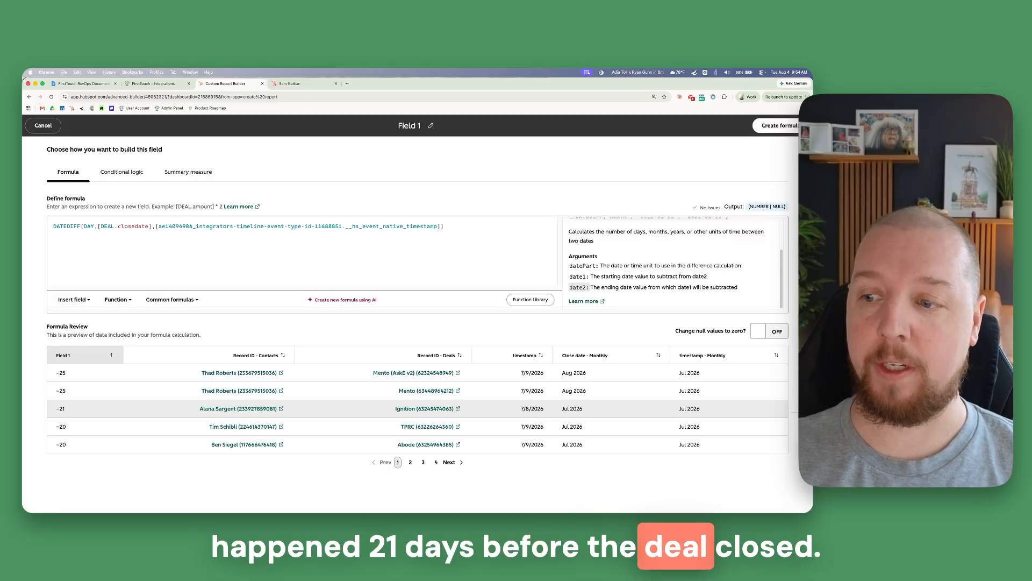
pyautogui.click(226, 408)
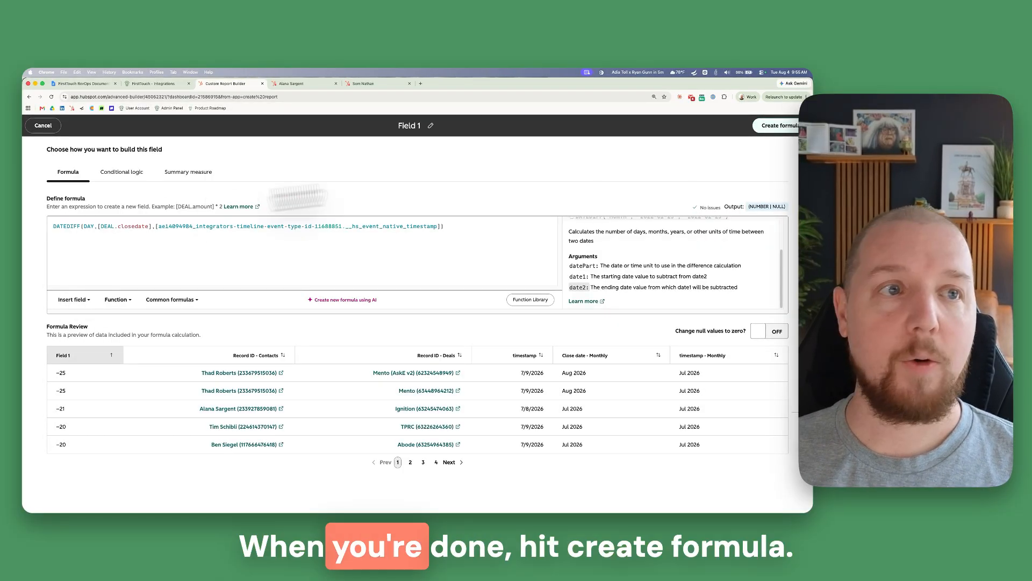
# Create the formula and add it as a report filter where Field 1 is less than 0
pyautogui.click(786, 128)
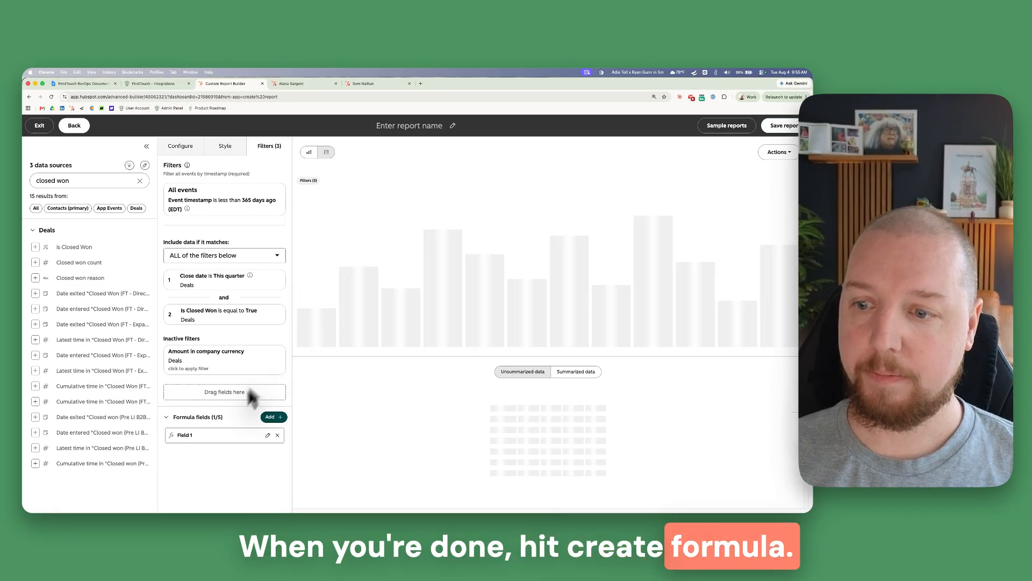
pyautogui.moveTo(192, 434); pyautogui.dragTo(201, 393)
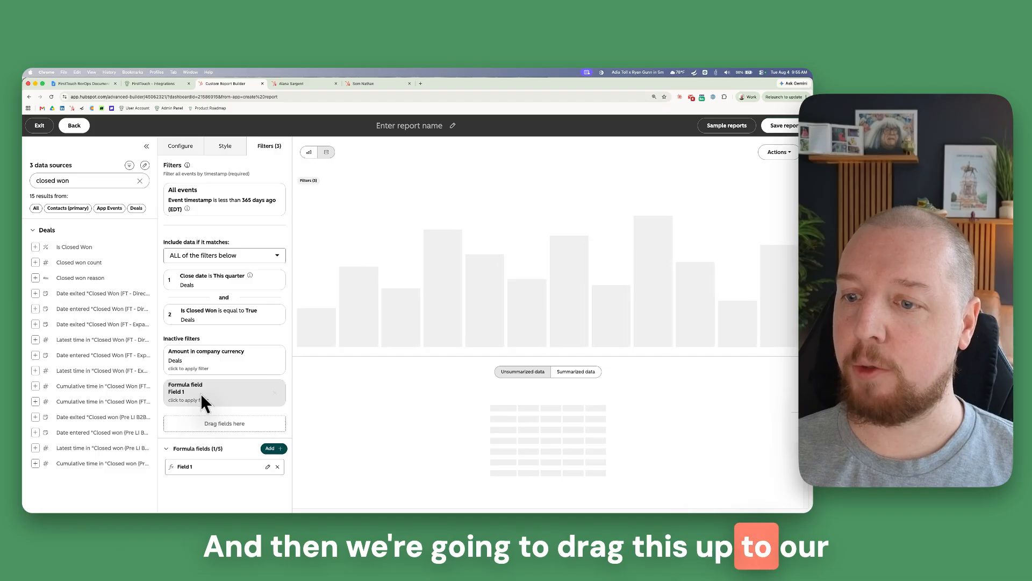
pyautogui.click(220, 395)
pyautogui.click(334, 371)
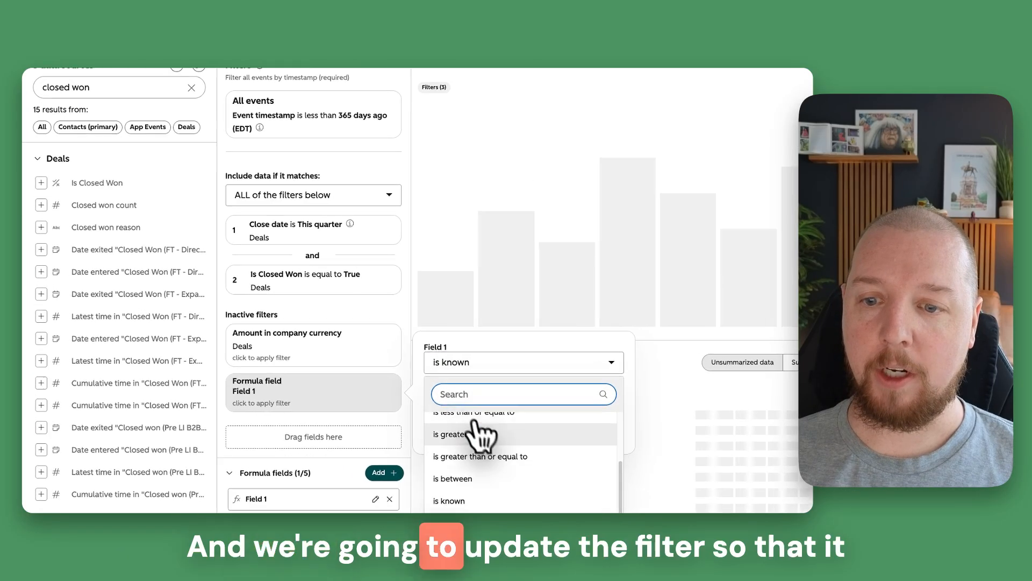
pyautogui.scroll(2, 478, 433)
pyautogui.click(461, 415)
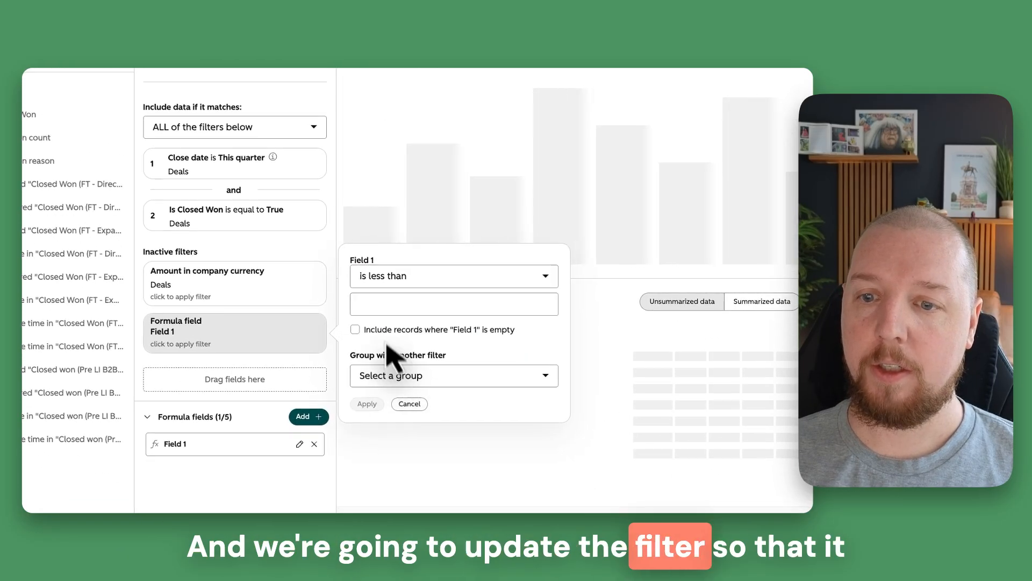
pyautogui.click(375, 301)
pyautogui.write('0')
pyautogui.click(367, 403)
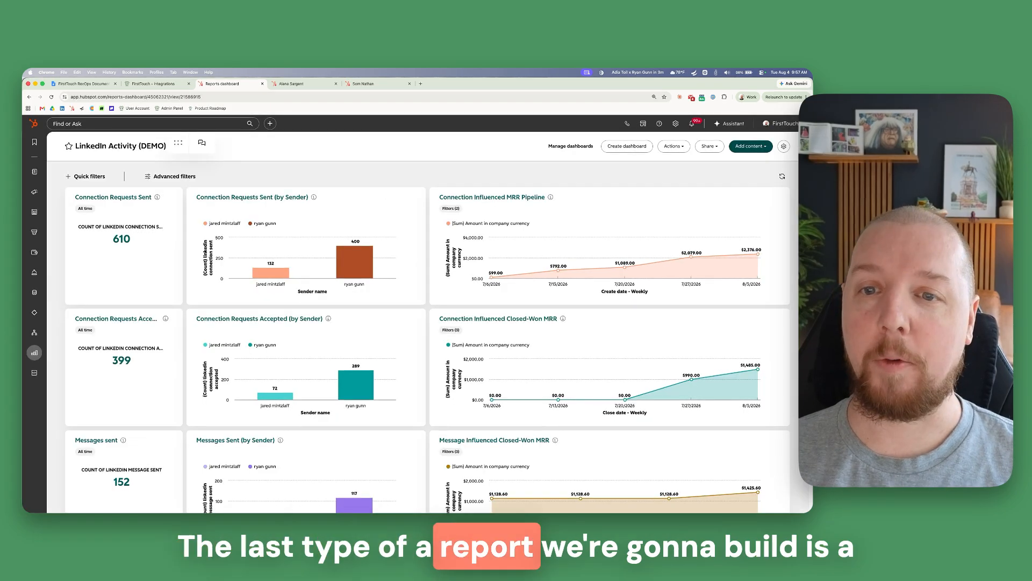
# Start a new custom report from the dashboard with Contacts as primary data source and App Events as an additional source
pyautogui.click(742, 149)
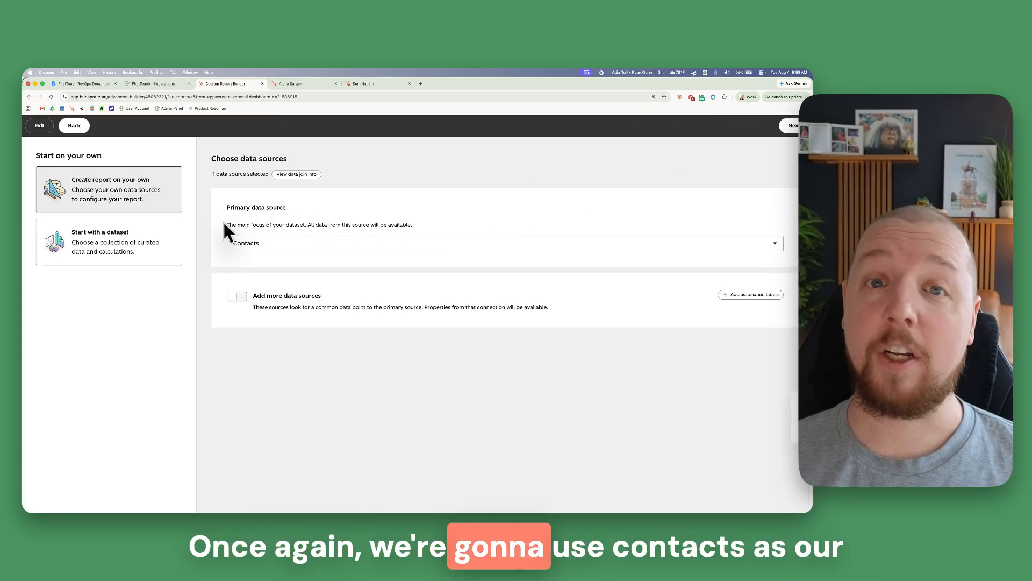
pyautogui.click(235, 296)
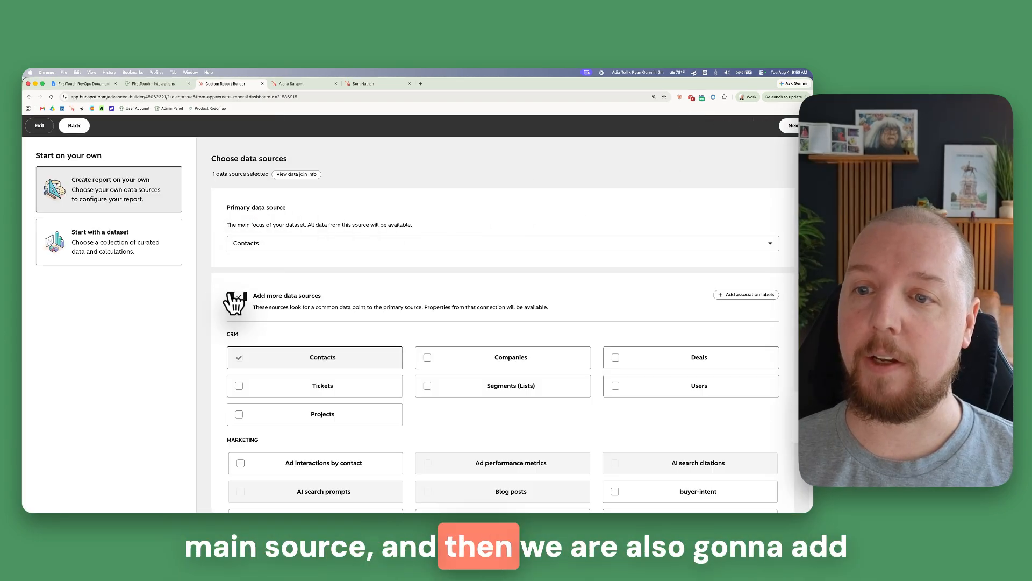
pyautogui.scroll(-8, 360, 409)
pyautogui.click(241, 459)
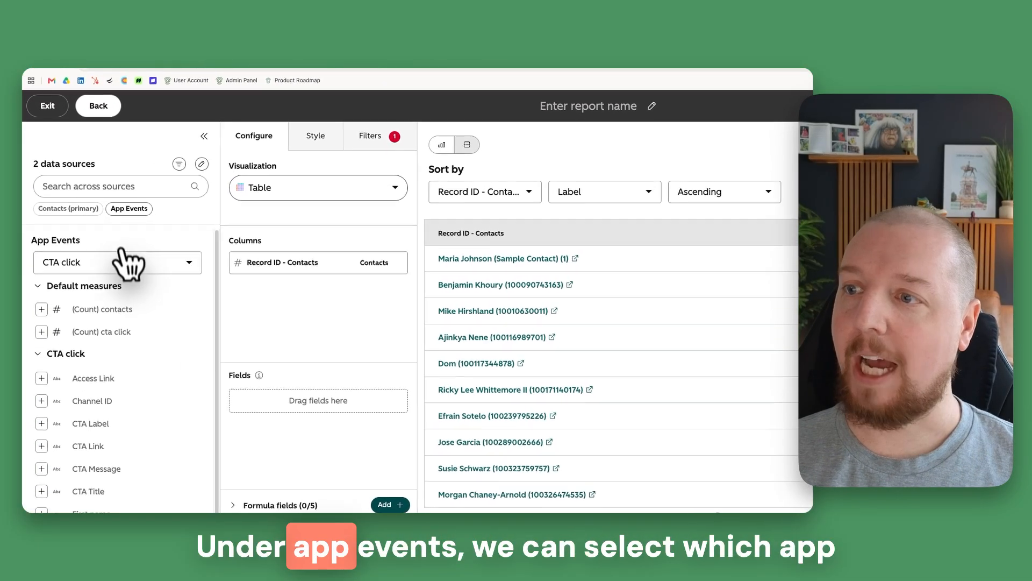
# Choose the Social Post Engagement app event and add its engagement count as a table column
pyautogui.click(128, 262)
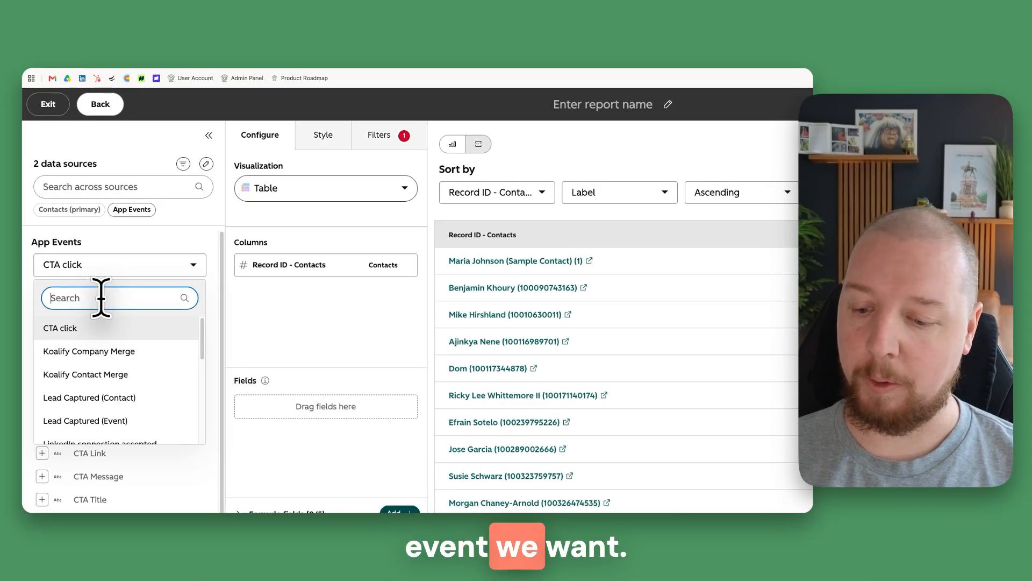
pyautogui.write('soci')
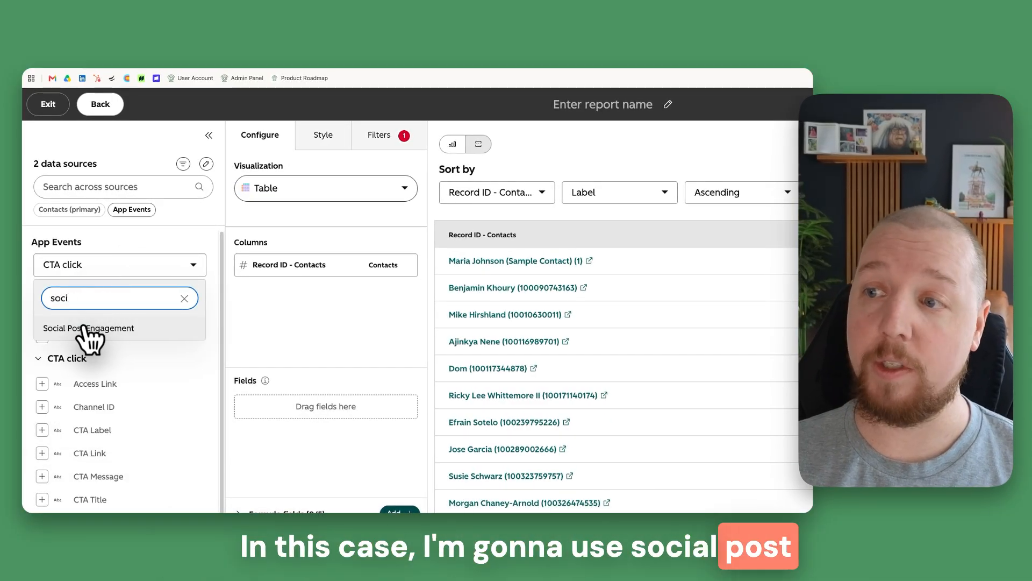
pyautogui.click(63, 324)
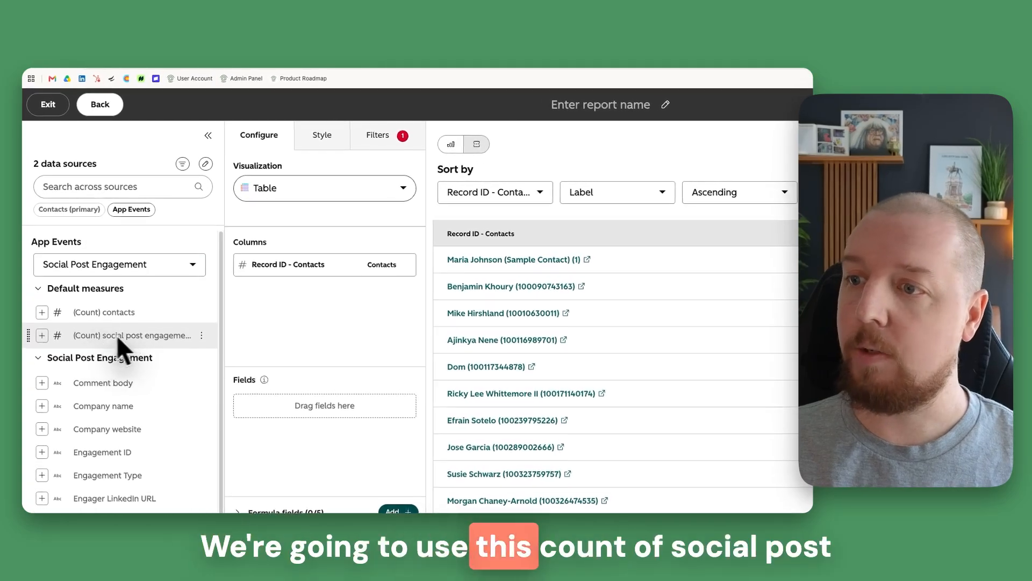
pyautogui.moveTo(125, 336); pyautogui.dragTo(276, 306)
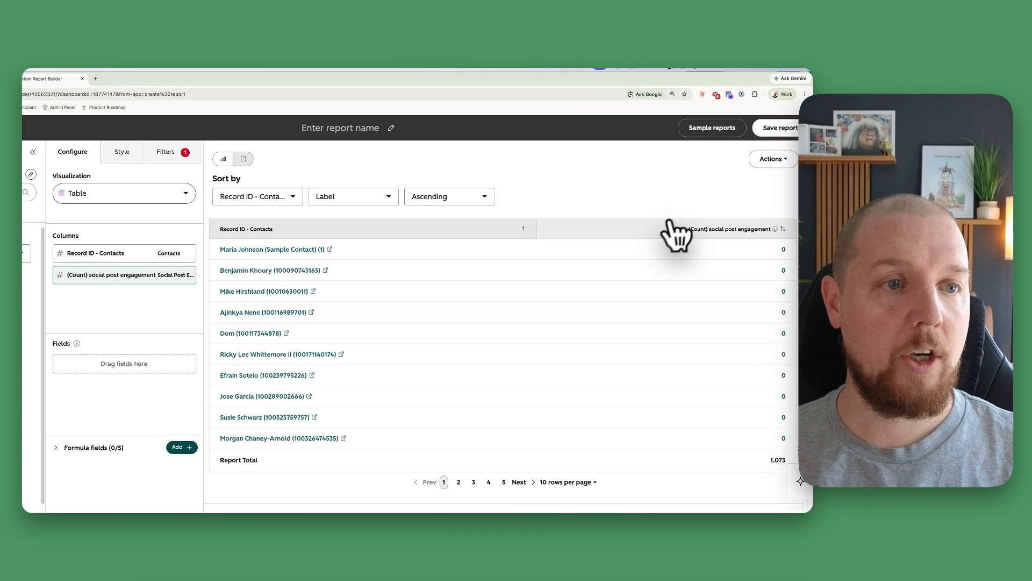
# Sort the table by social post engagement count in descending order
pyautogui.click(666, 230)
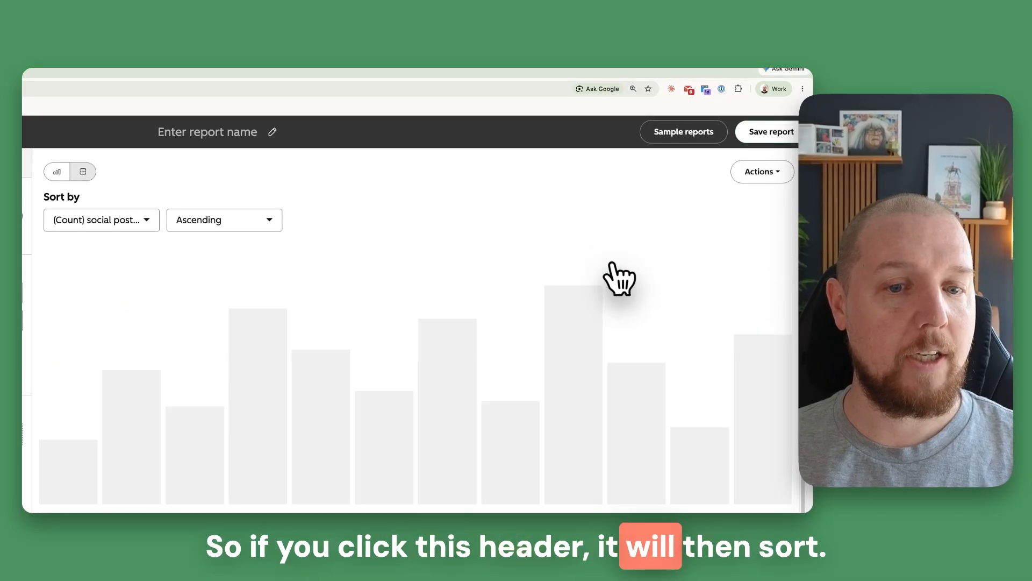
pyautogui.click(231, 220)
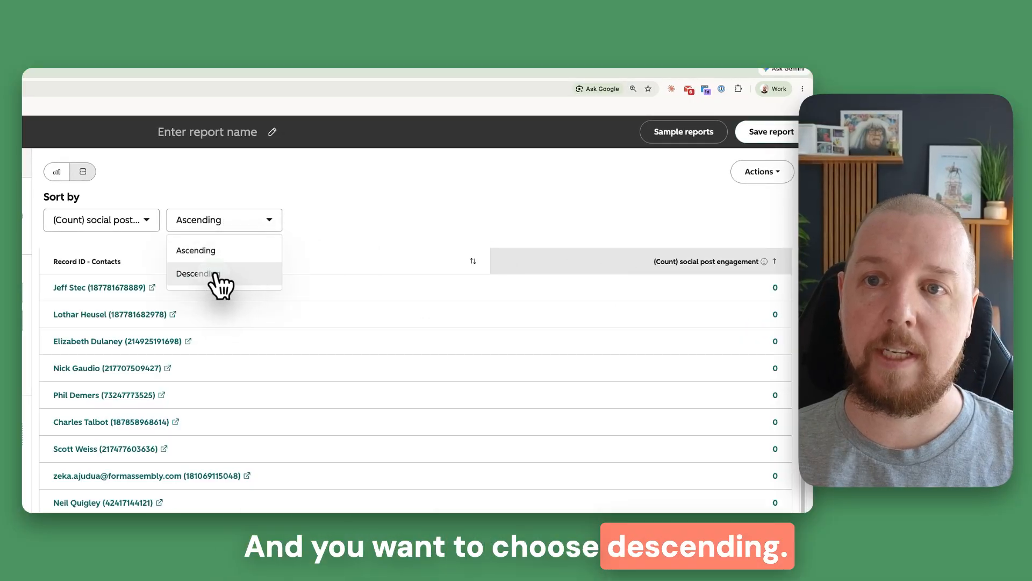
pyautogui.click(215, 275)
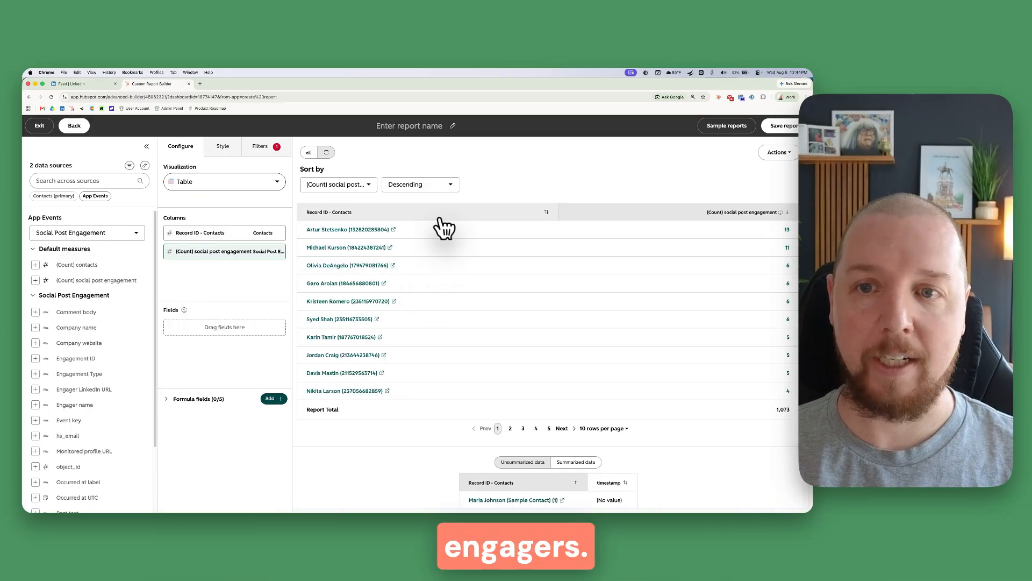
# Set the event timestamp filter to less than 90 days ago
pyautogui.click(261, 146)
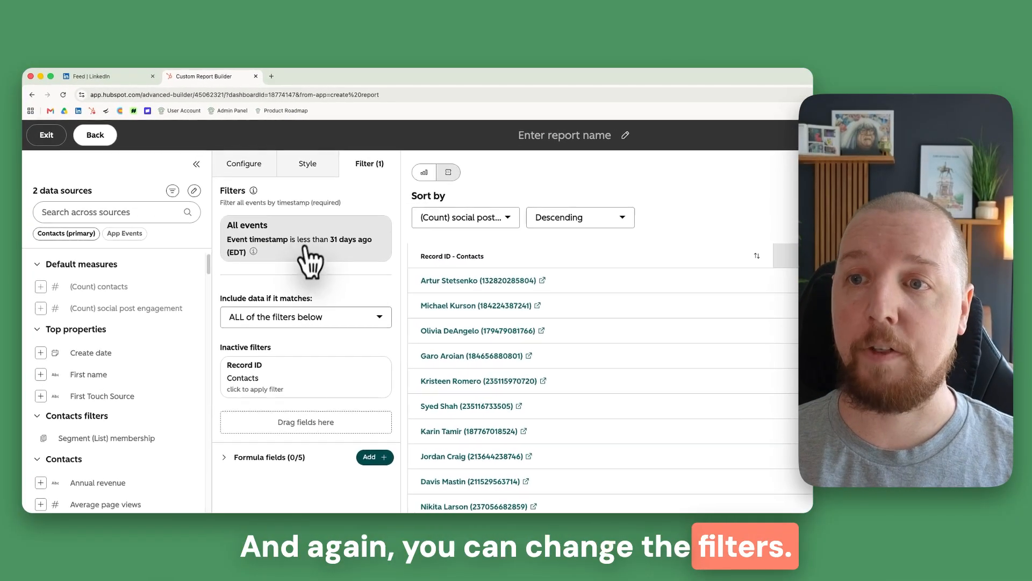
pyautogui.click(226, 203)
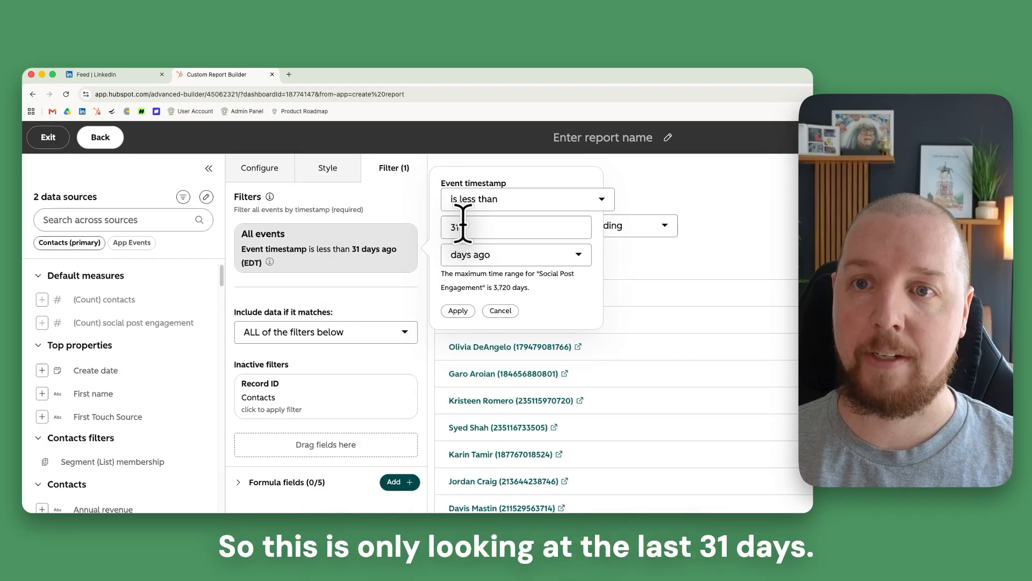
pyautogui.write('90')
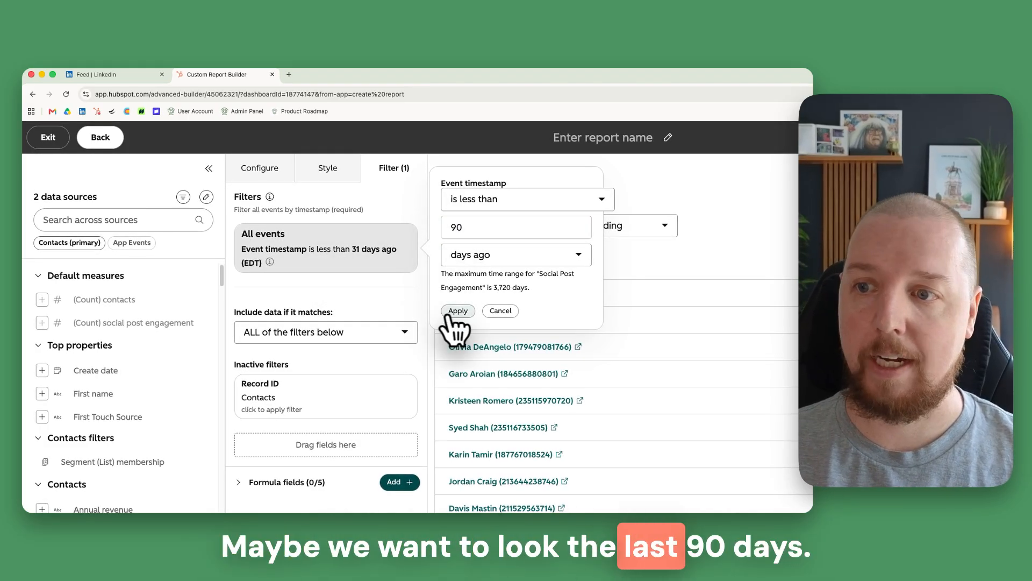
pyautogui.click(458, 310)
# Find the contact field Lifecycle stage and add it as a filter that is none of Customer, Evangelist or Other
pyautogui.click(108, 219)
pyautogui.write('life')
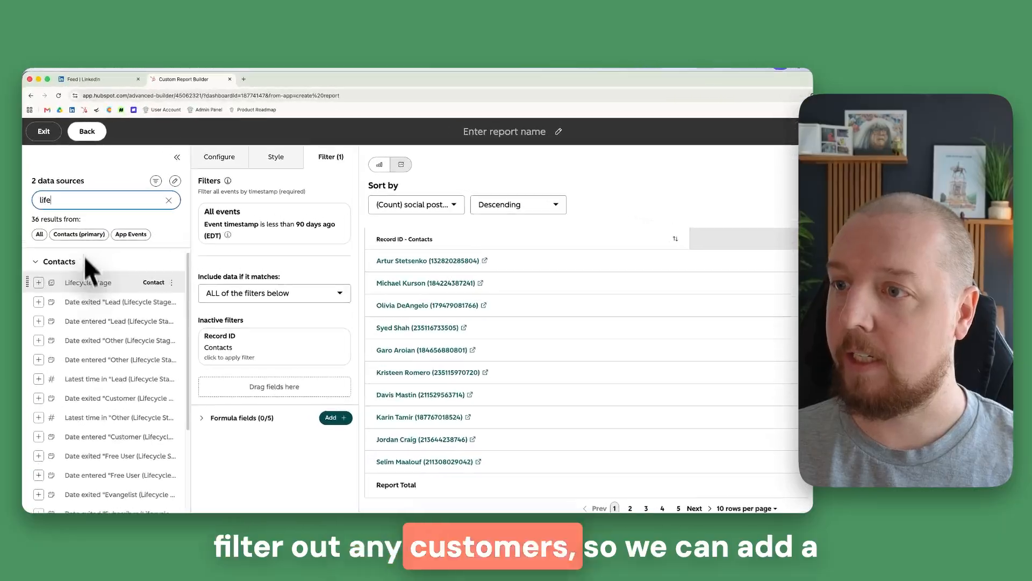
pyautogui.moveTo(86, 280); pyautogui.dragTo(215, 391)
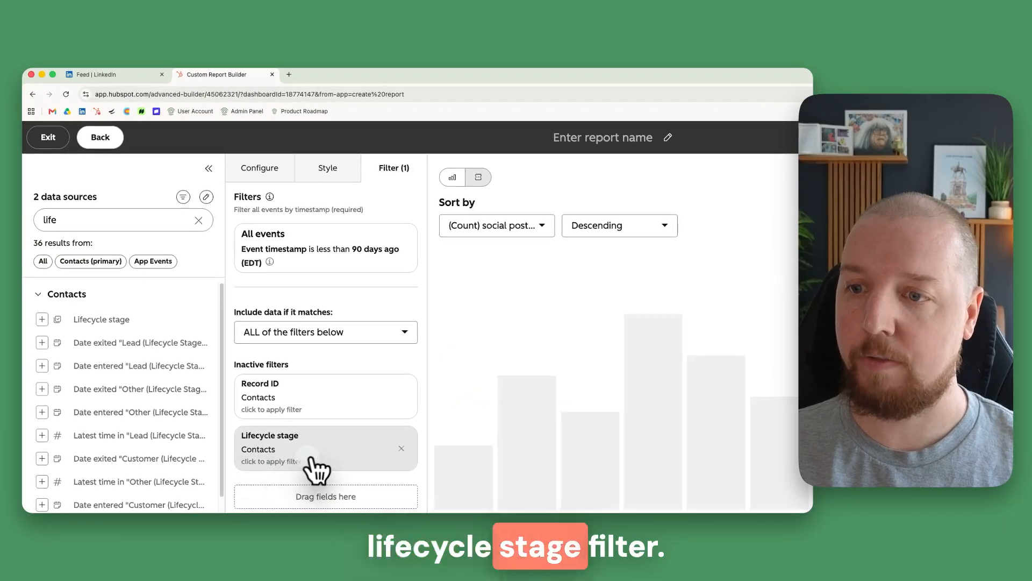
pyautogui.click(317, 468)
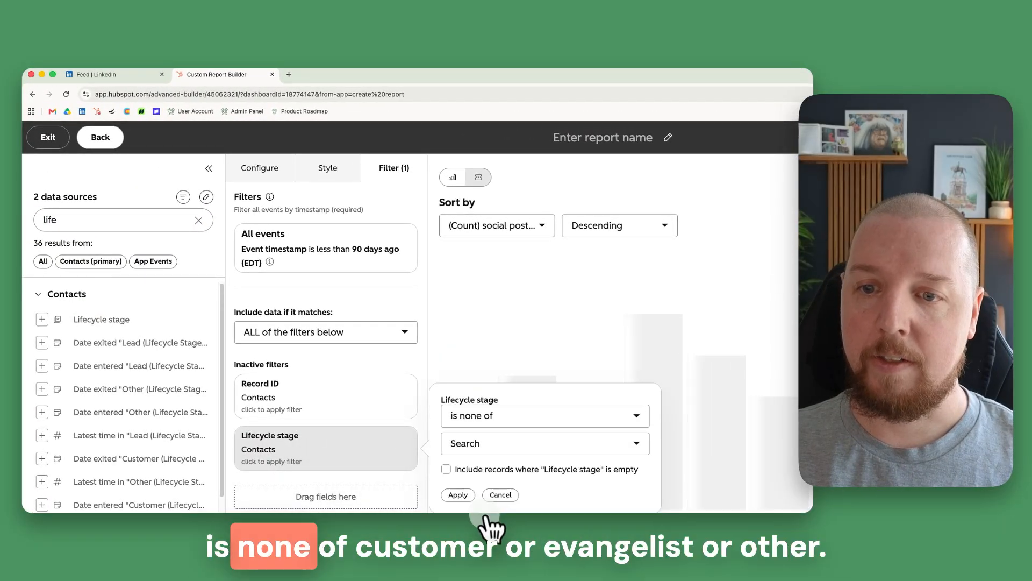
pyautogui.click(497, 445)
pyautogui.click(419, 457)
pyautogui.click(427, 397)
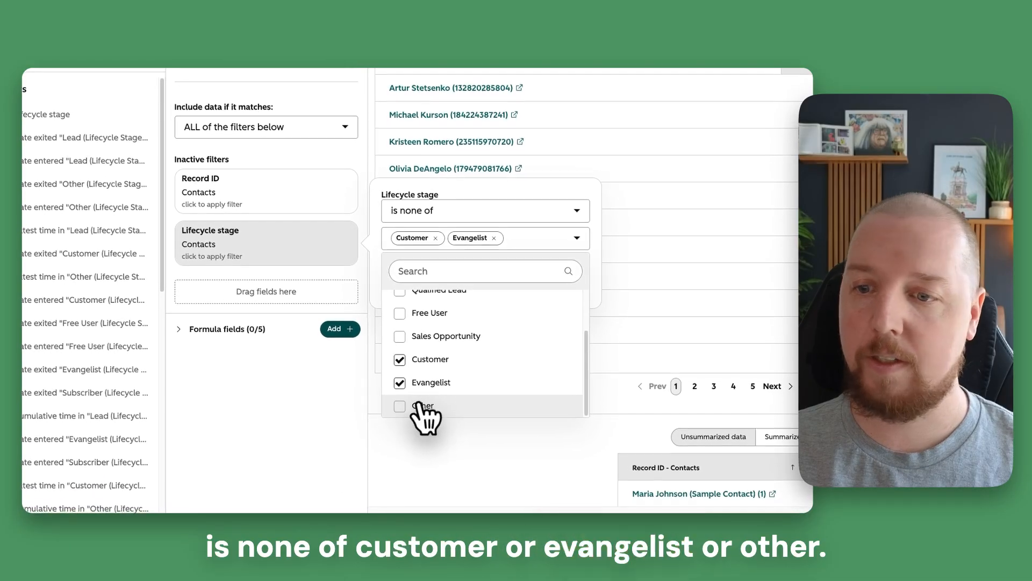
pyautogui.click(418, 403)
pyautogui.click(315, 422)
pyautogui.click(392, 293)
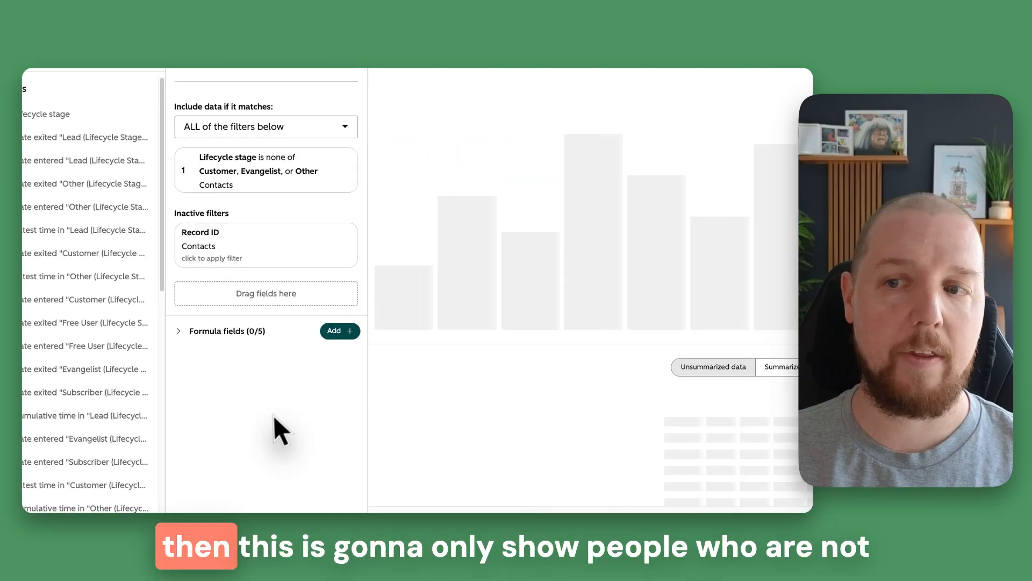